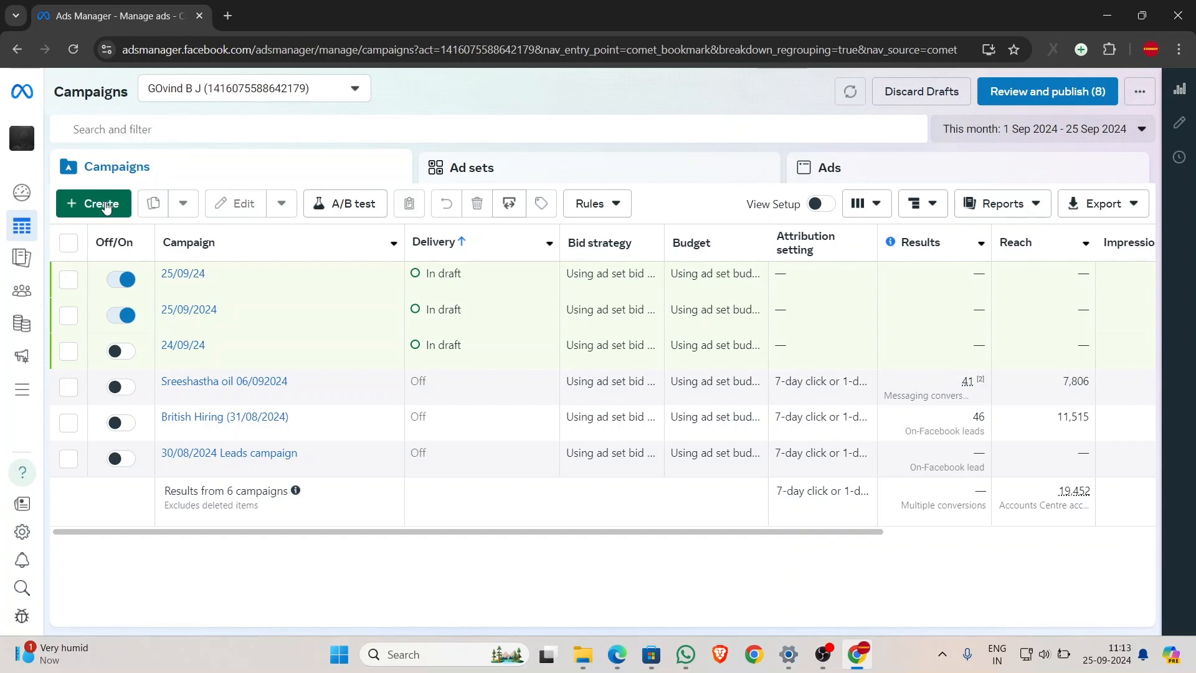
- Create a new campaign with the Leads objective using the manual leads campaign setup
left_click(100, 204)
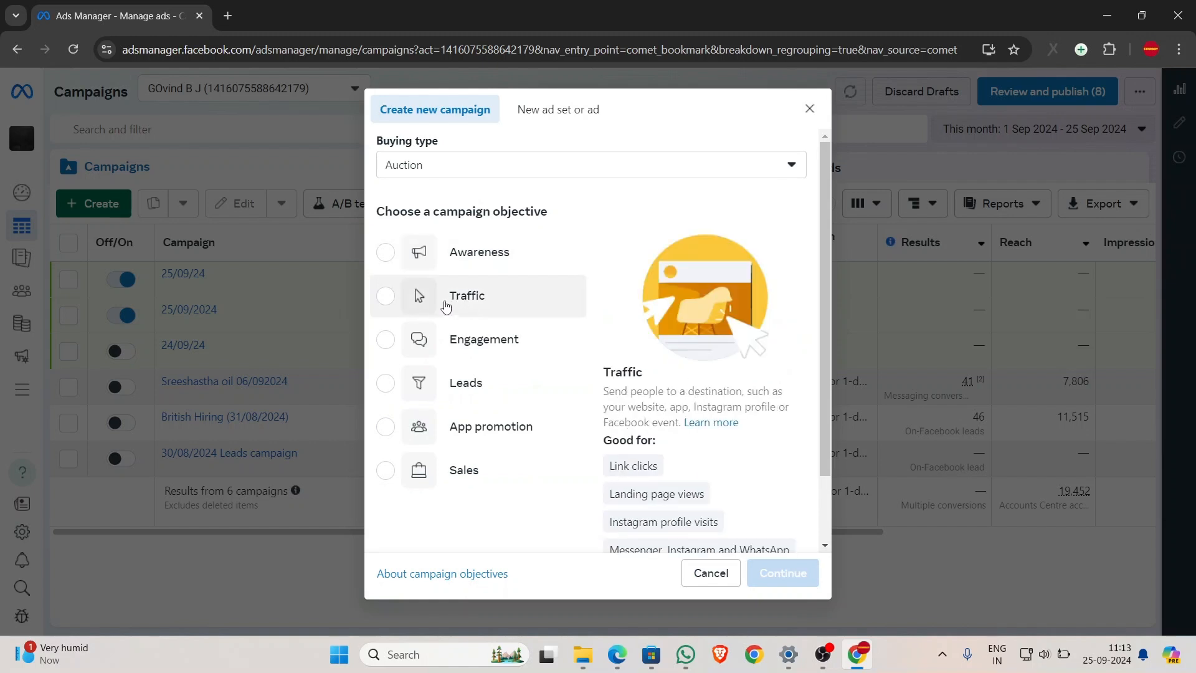
mouse_move(459, 482)
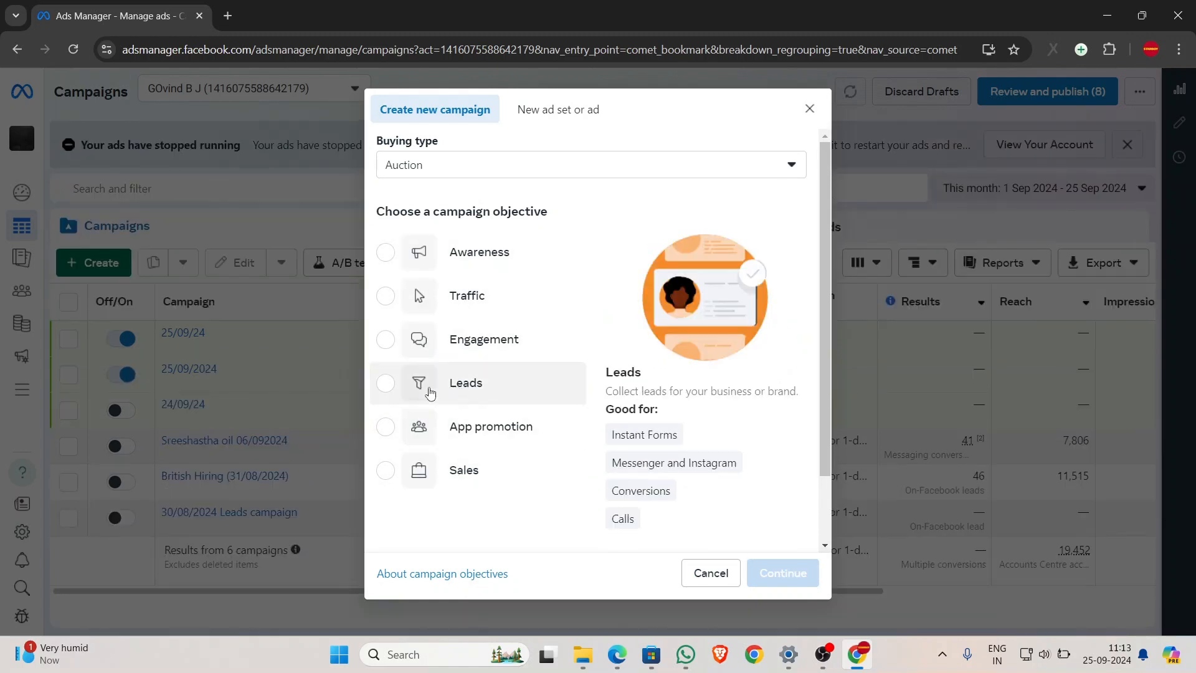
left_click(384, 384)
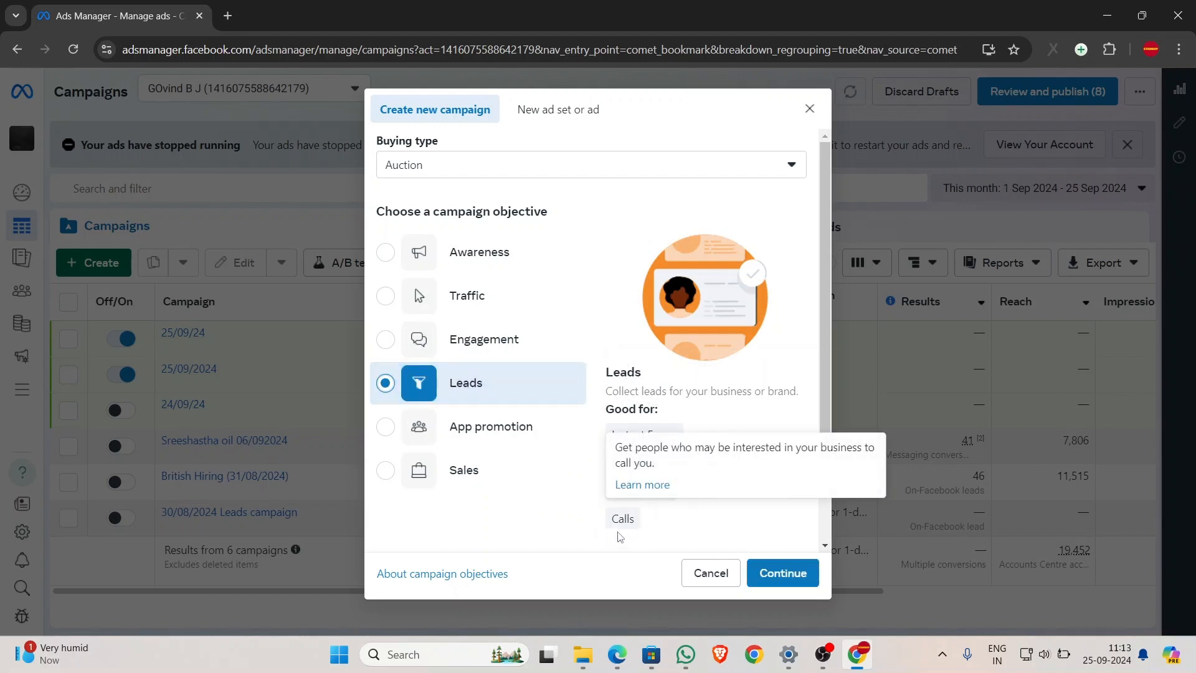
left_click(771, 568)
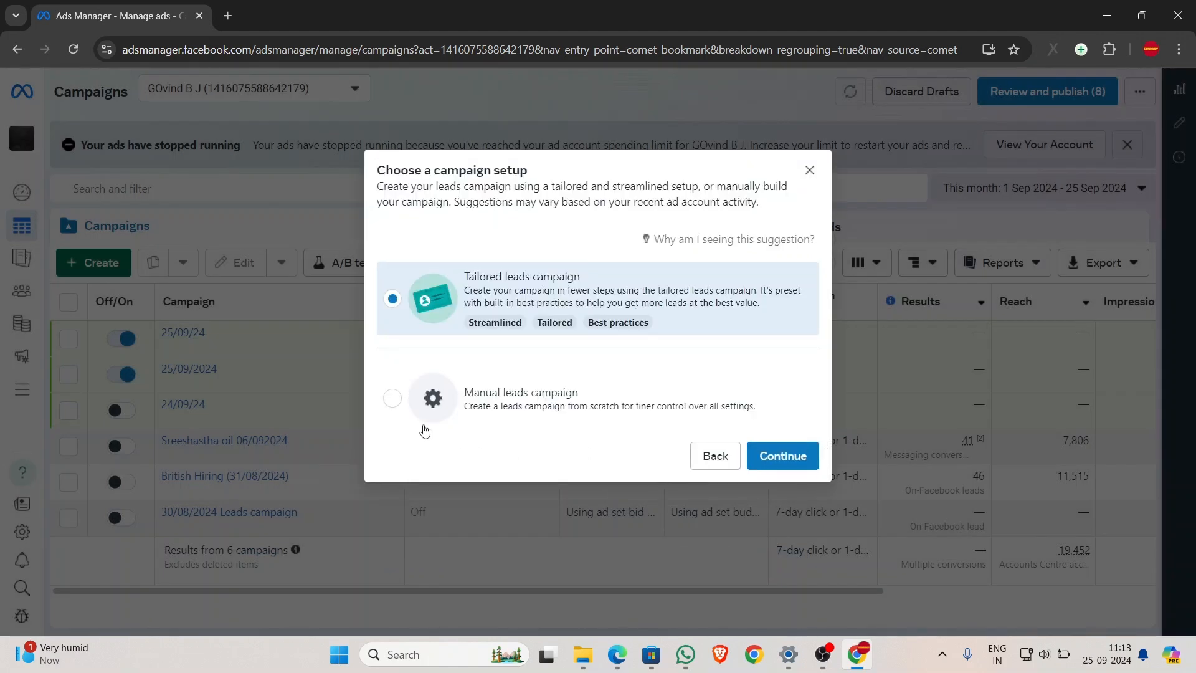
left_click(391, 404)
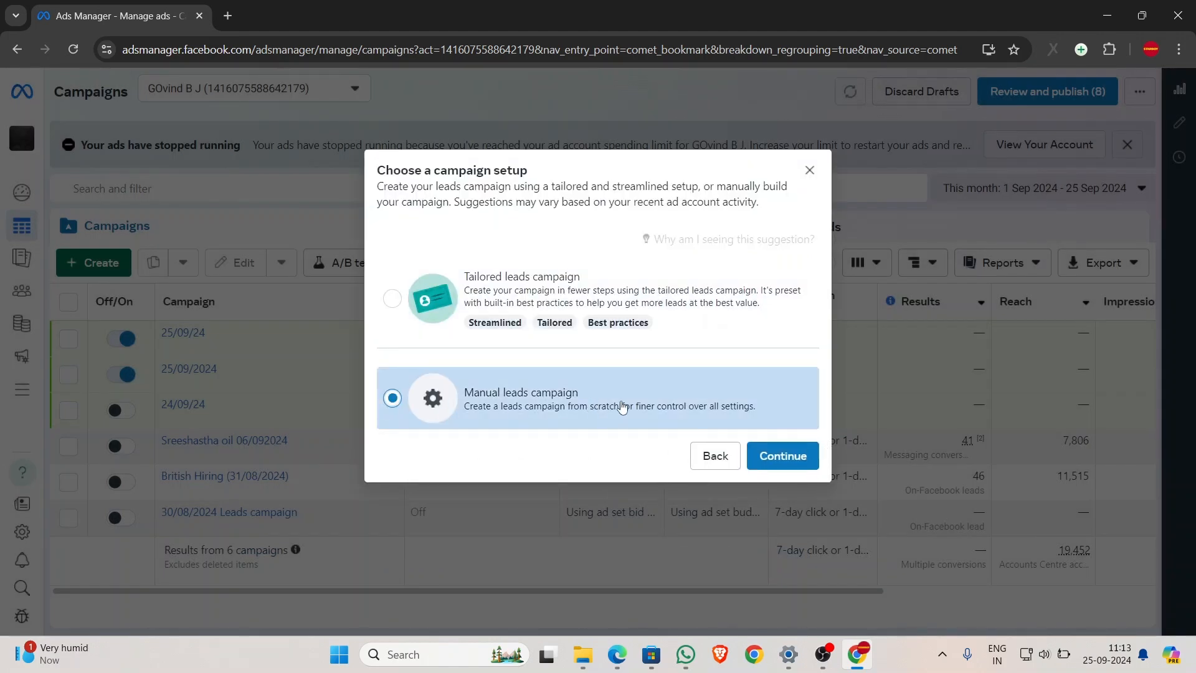
left_click(792, 467)
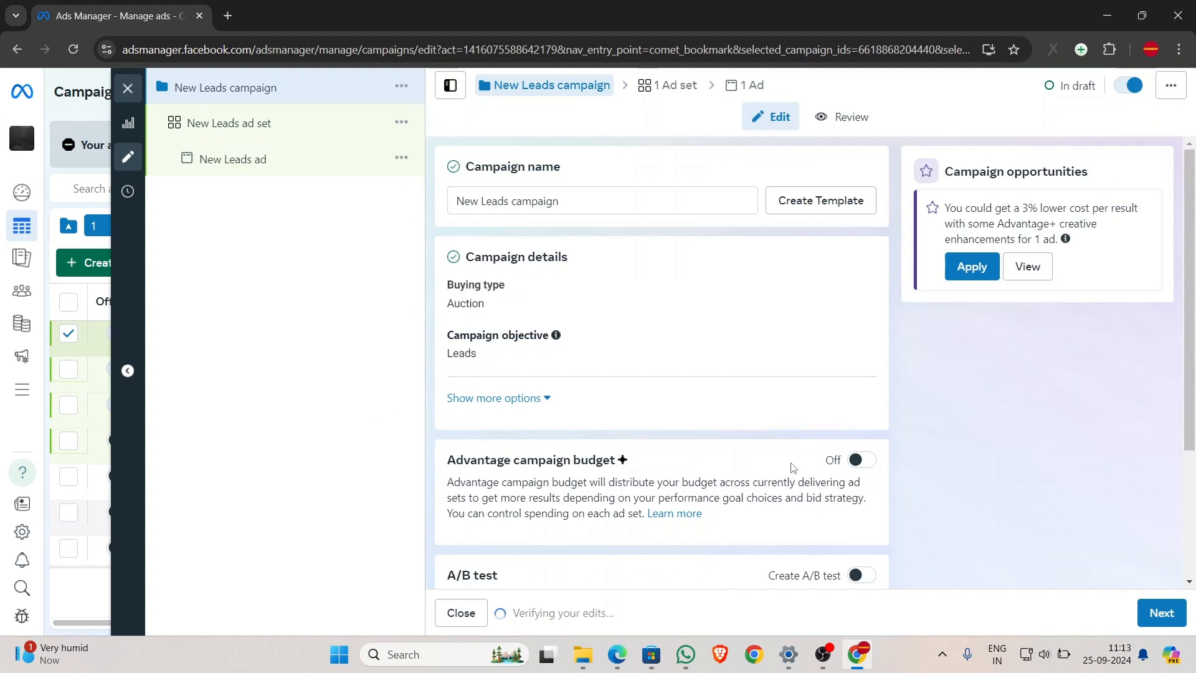
- Rename the campaign to '25/09/20224' and continue to the ad set settings
left_click(585, 202)
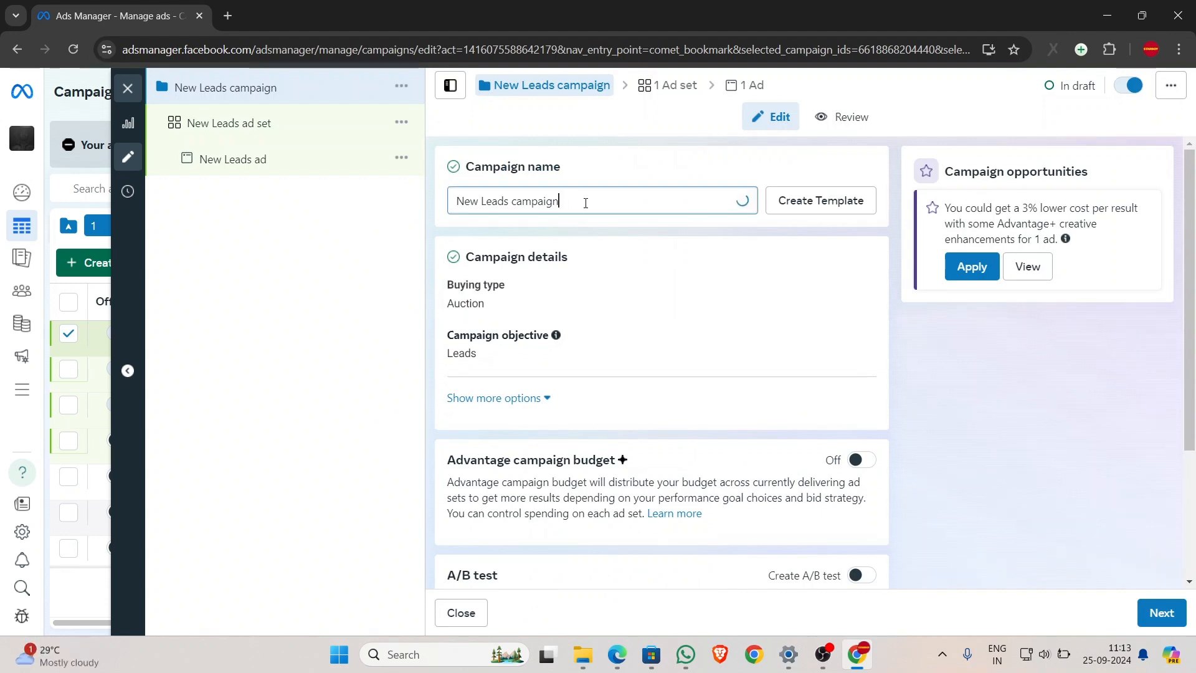
key("BackSpace")
key("BackSpace")
key("BackSpace")
key("BackSpace")
key("BackSpace")
key("BackSpace")
key("BackSpace")
key("BackSpace")
key("BackSpace")
key("BackSpace")
key("BackSpace")
key("BackSpace")
key("BackSpace")
key("BackSpace")
key("BackSpace")
key("BackSpace")
key("BackSpace")
key("BackSpace")
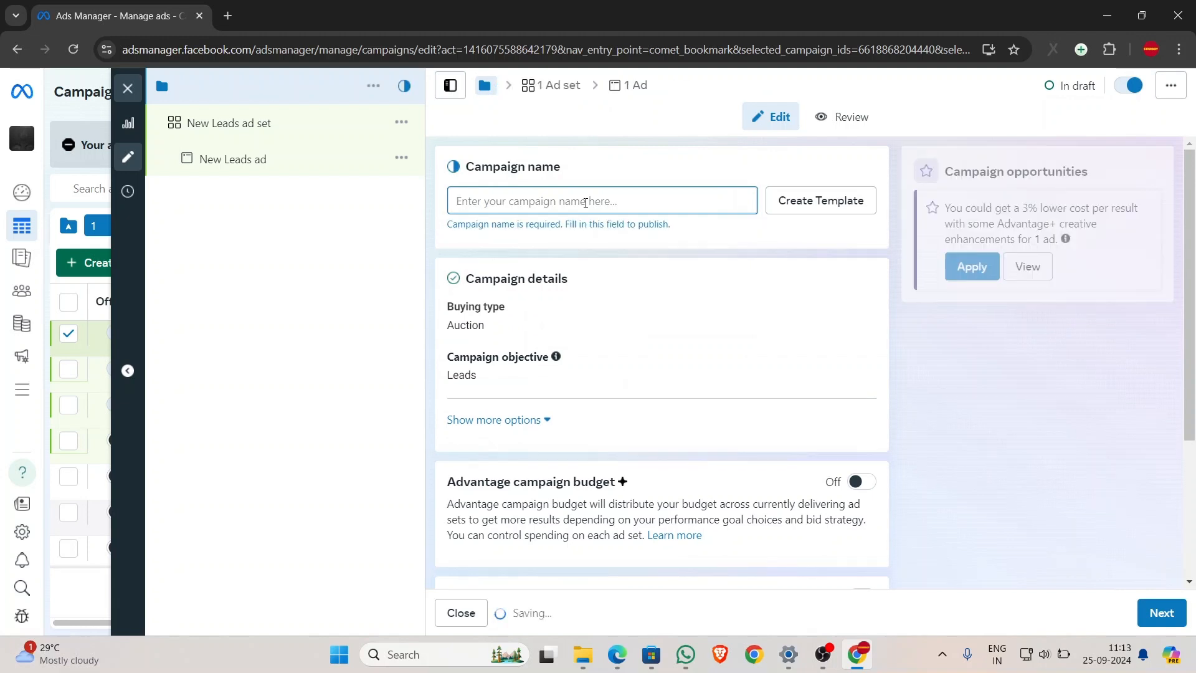
type("25")
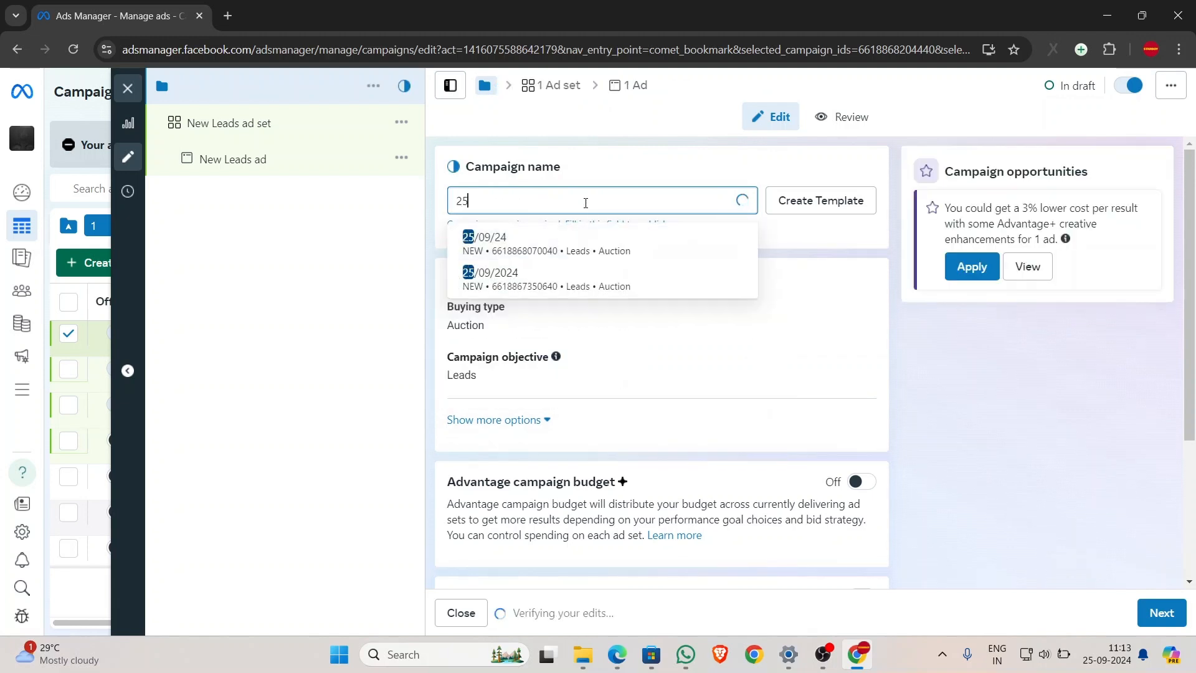
type("/09/")
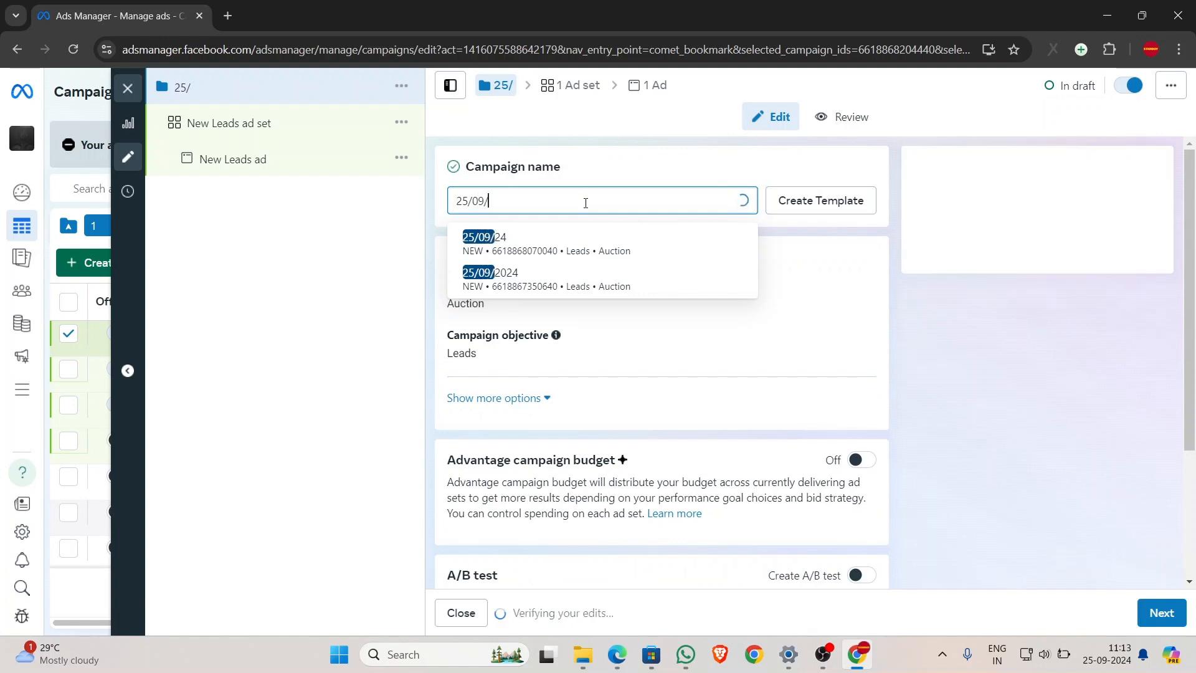
type("20224")
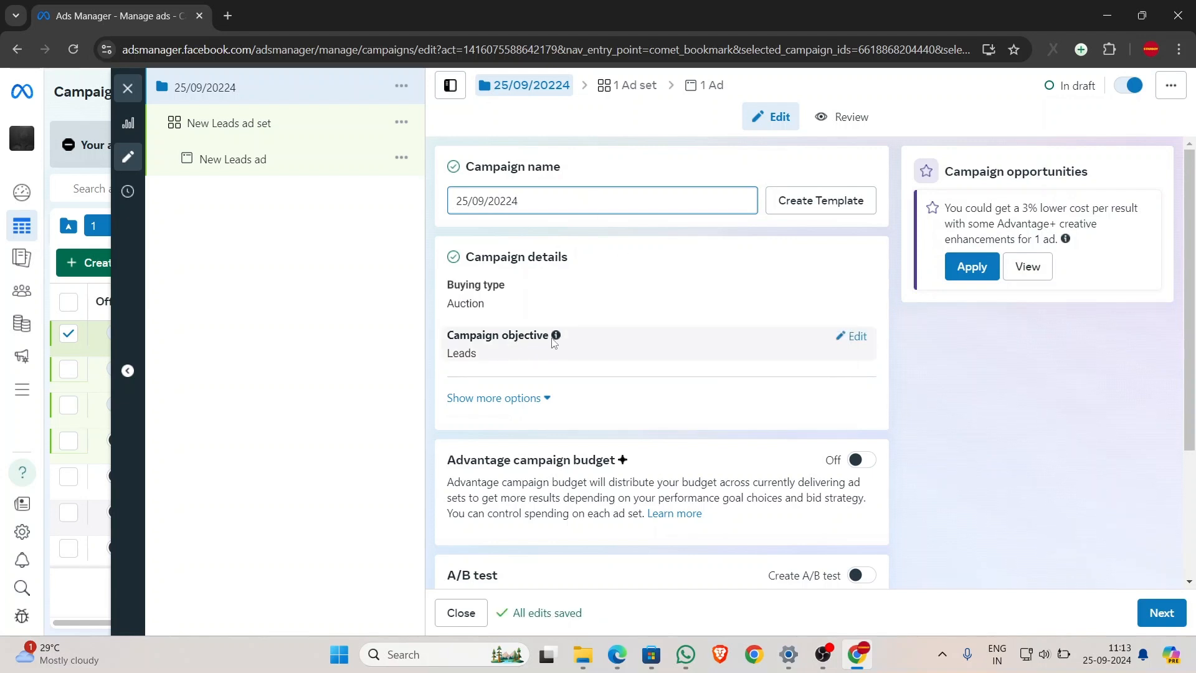
scroll(553, 342, "down", 3)
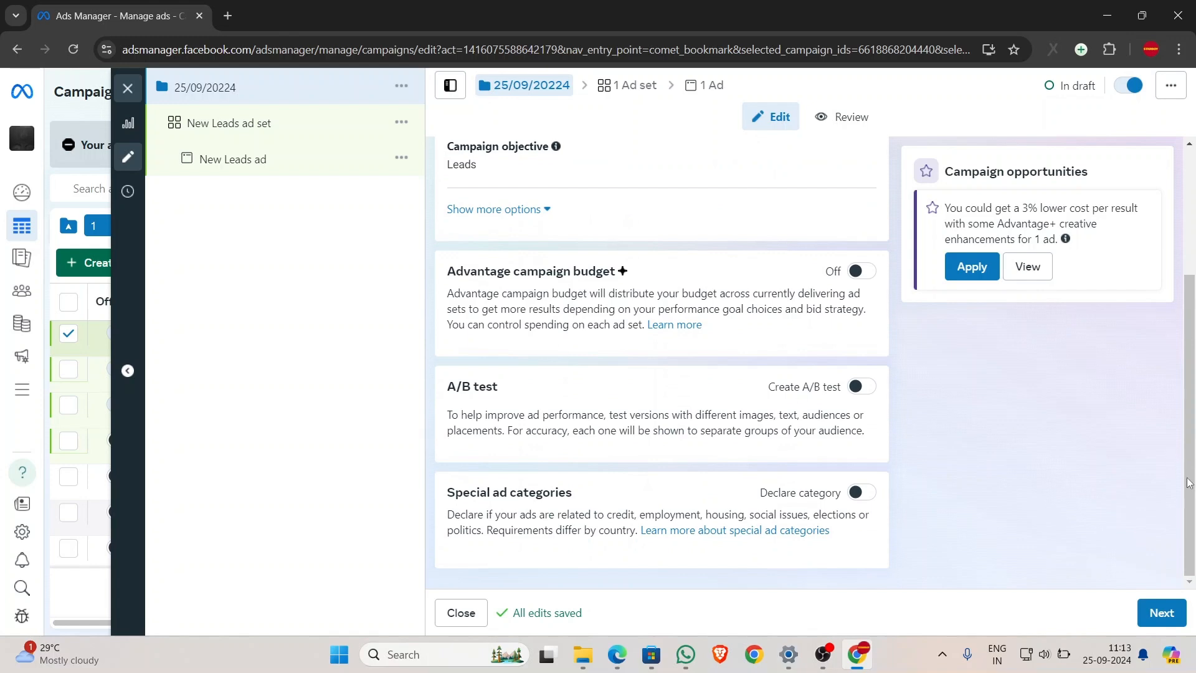
left_click(1151, 613)
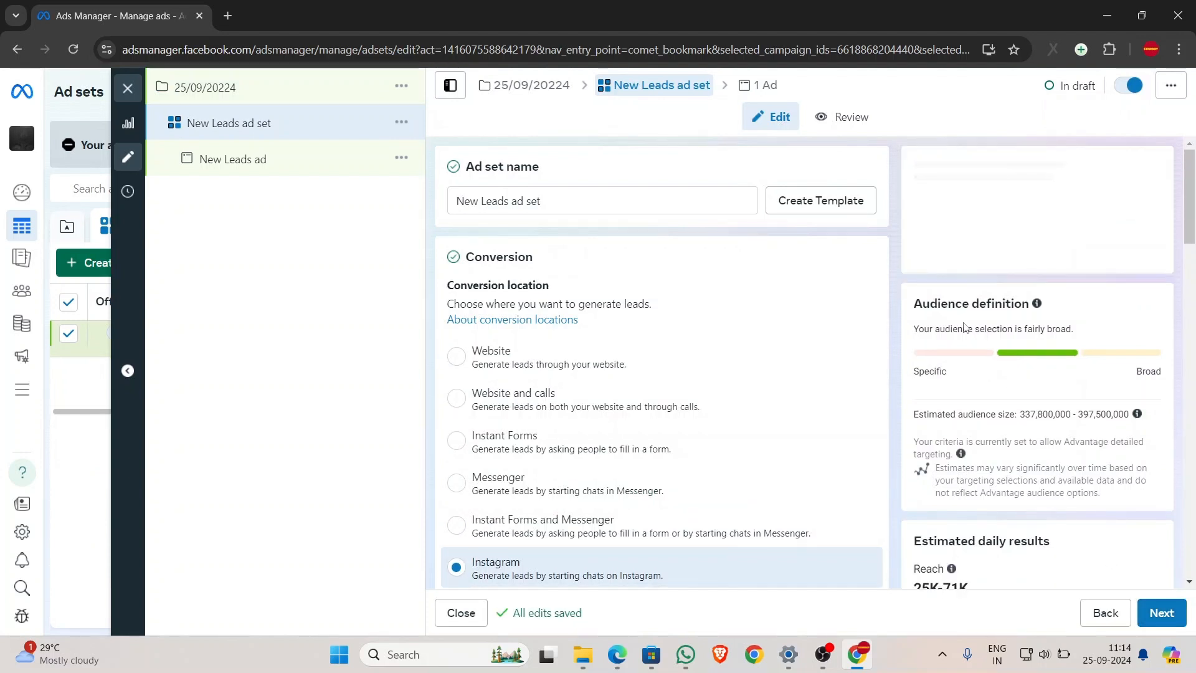
- Name the ad set '25/09/24'
triple_click(647, 207)
key("BackSpace")
type("2")
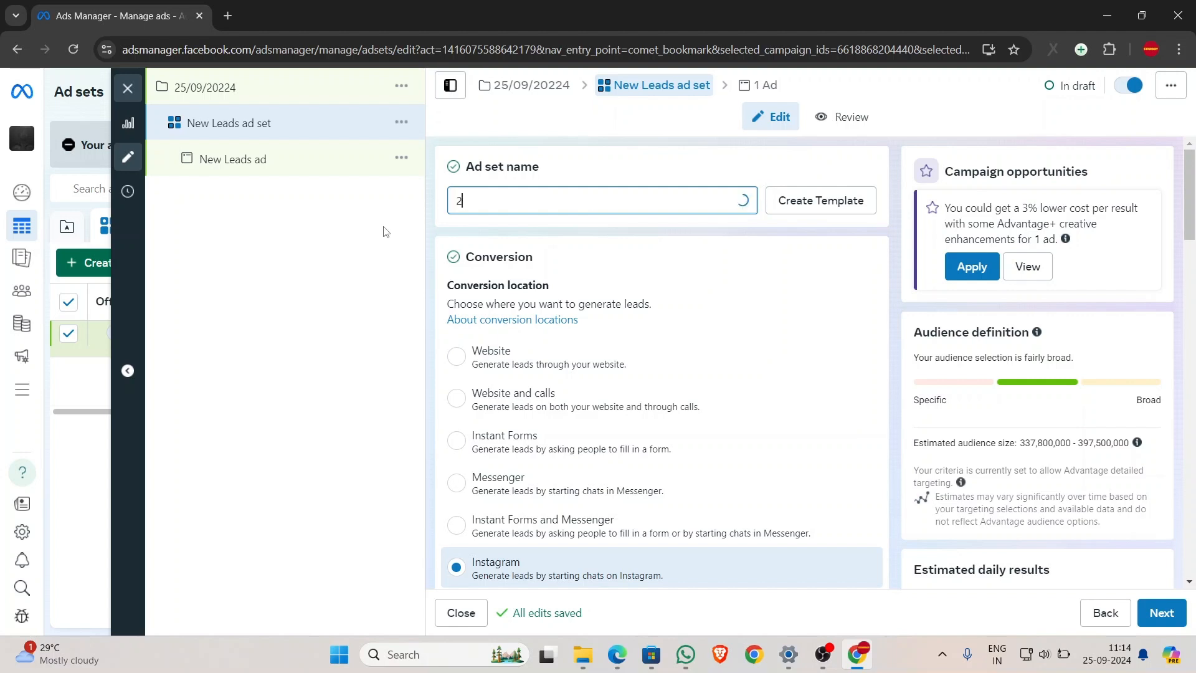
type("5/09/24")
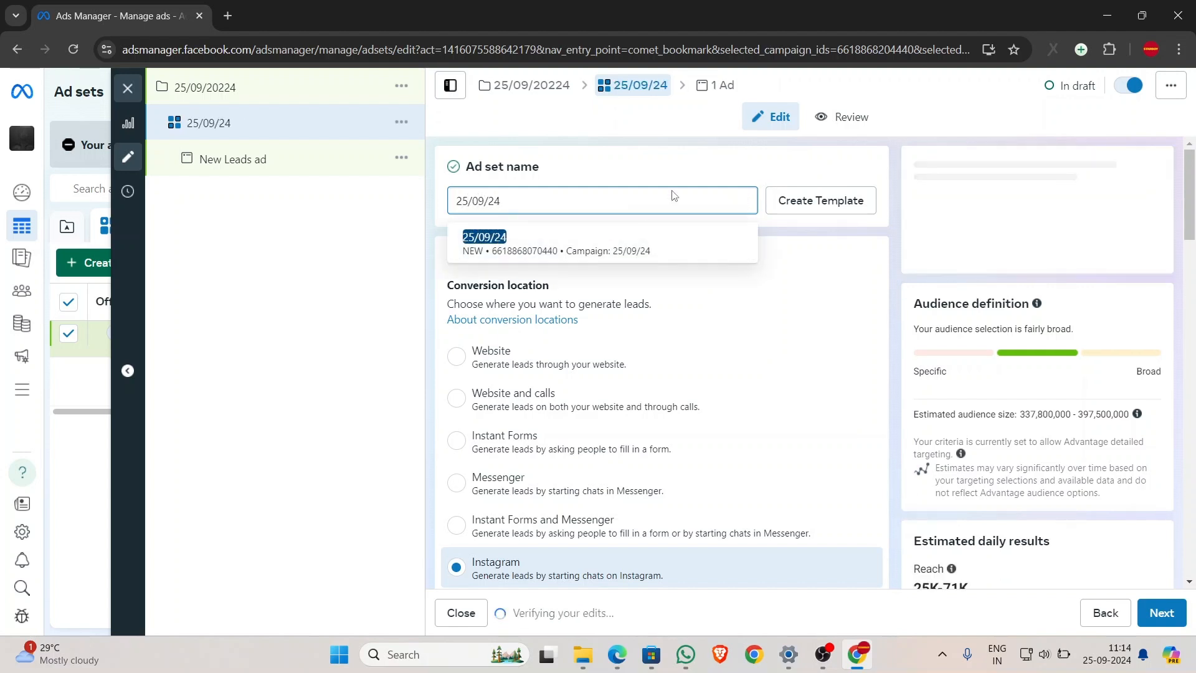
- Set the conversion location to Calls, leaving the Facebook Page unchanged
scroll(507, 446, "down", 3)
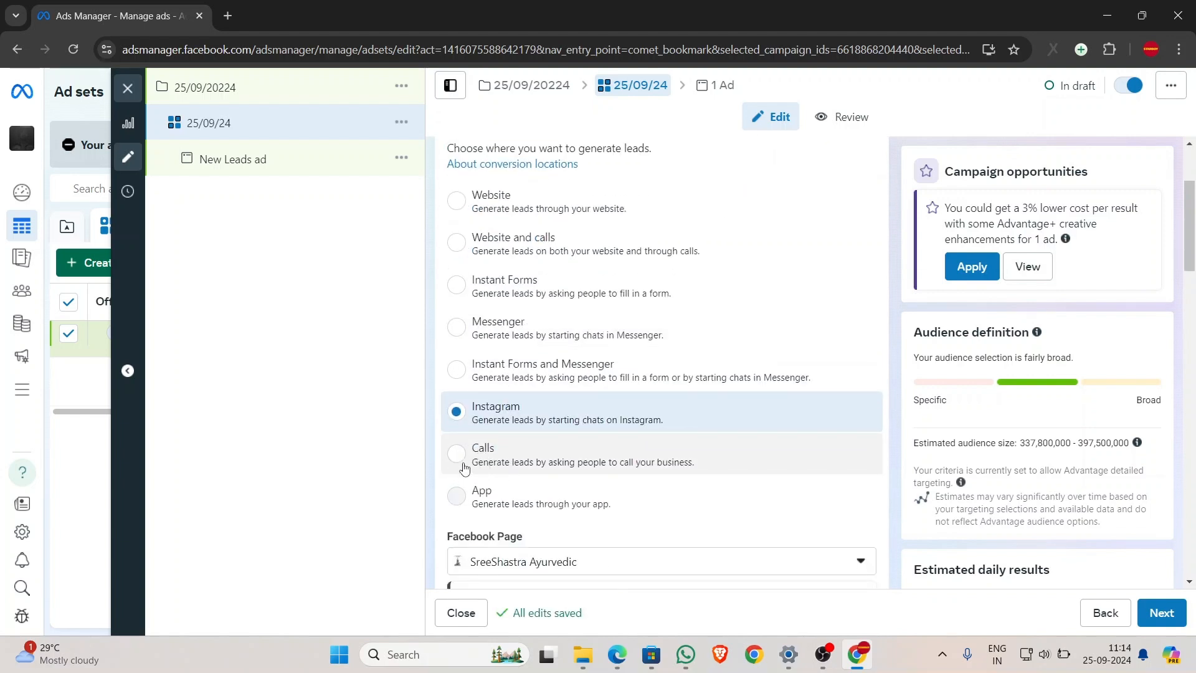
left_click(480, 462)
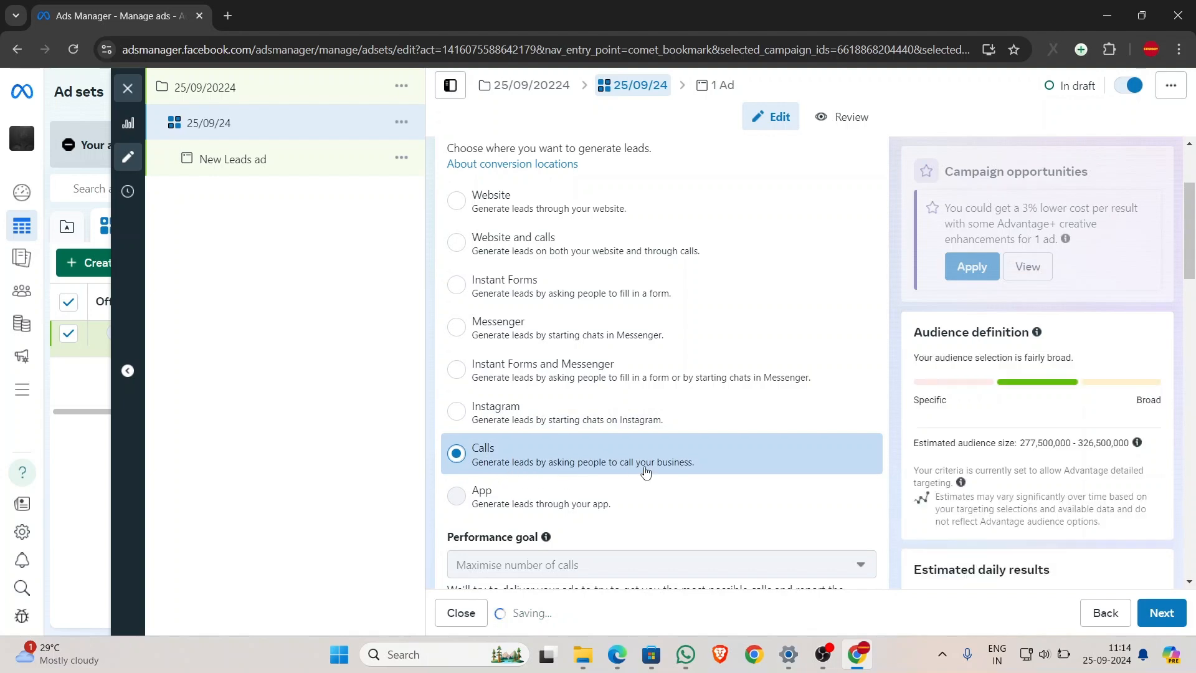
scroll(689, 440, "down", 4)
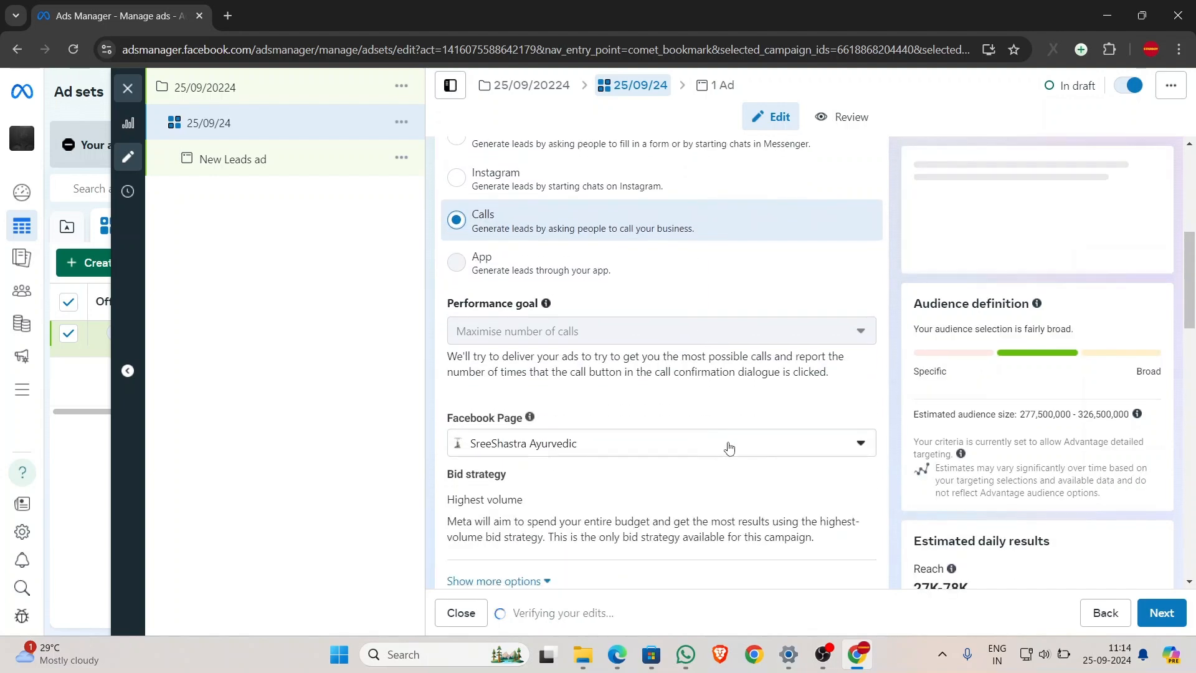
left_click(860, 445)
left_click(860, 445)
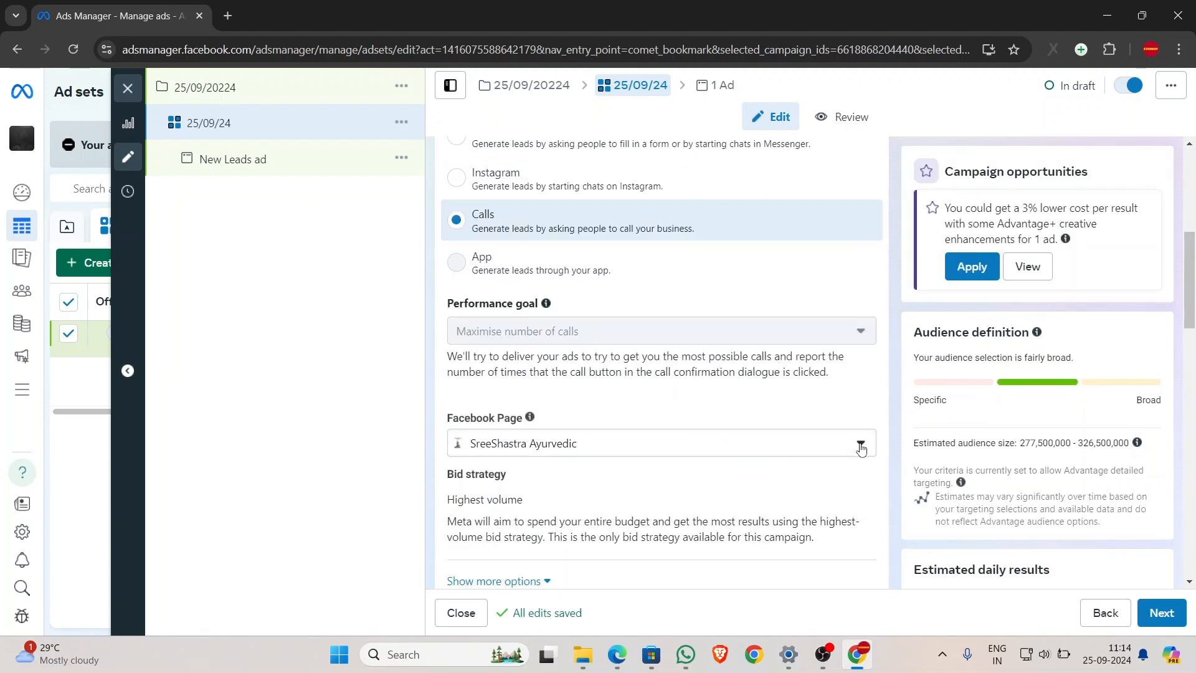
- Change the ad set's daily budget from ₹800.00 to ₹350
scroll(539, 420, "down", 1)
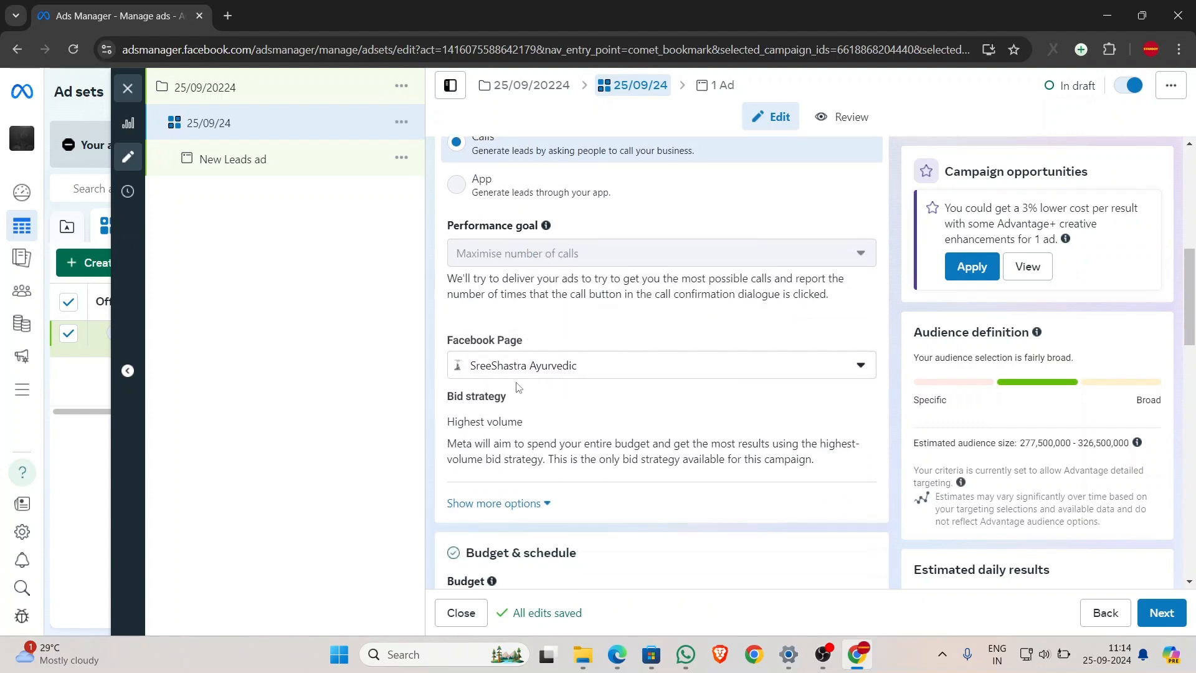
scroll(516, 387, "down", 2)
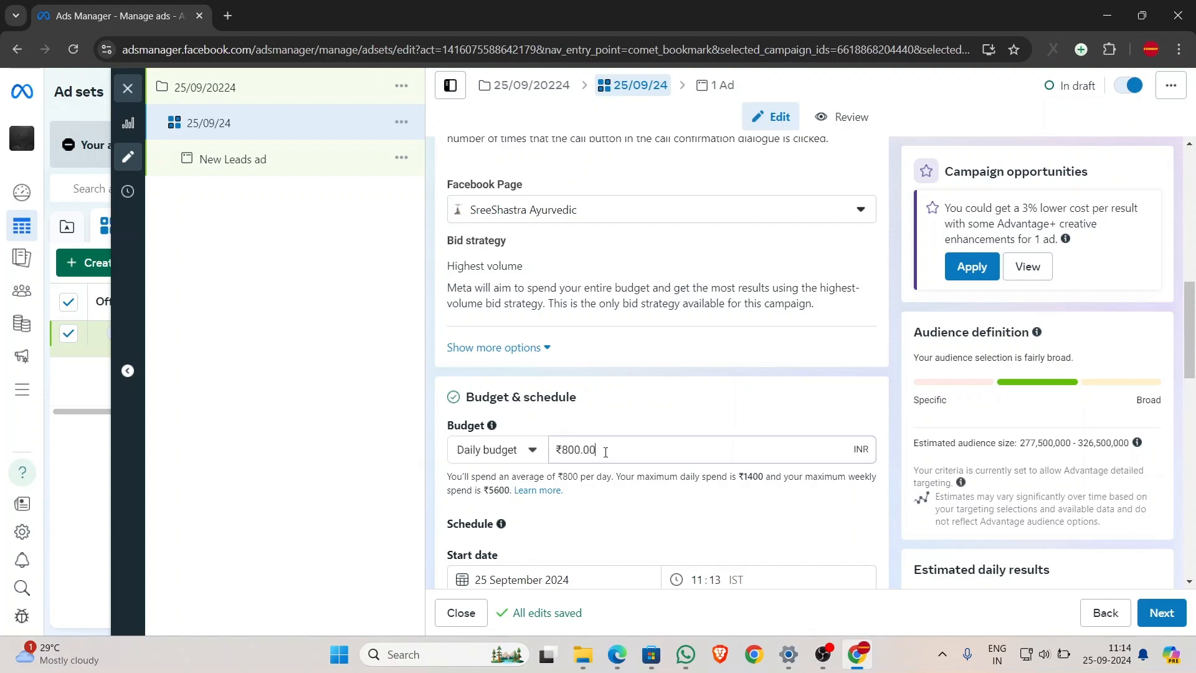
left_click_drag(606, 450, 512, 456)
type("3")
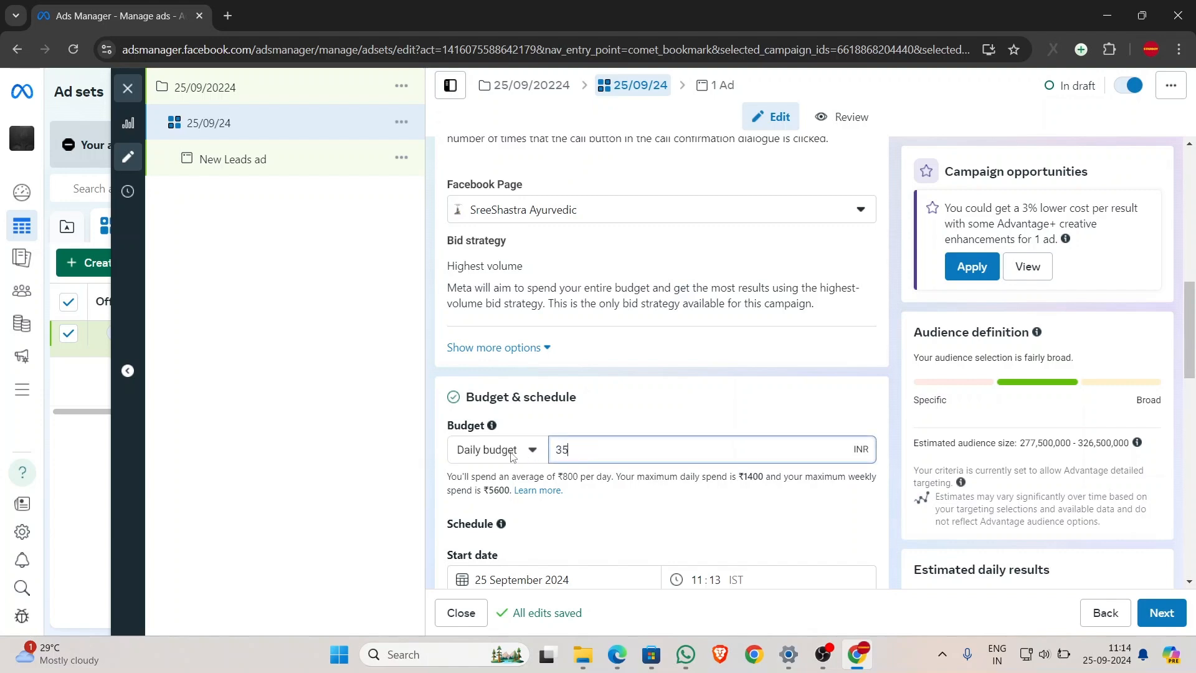
type("50")
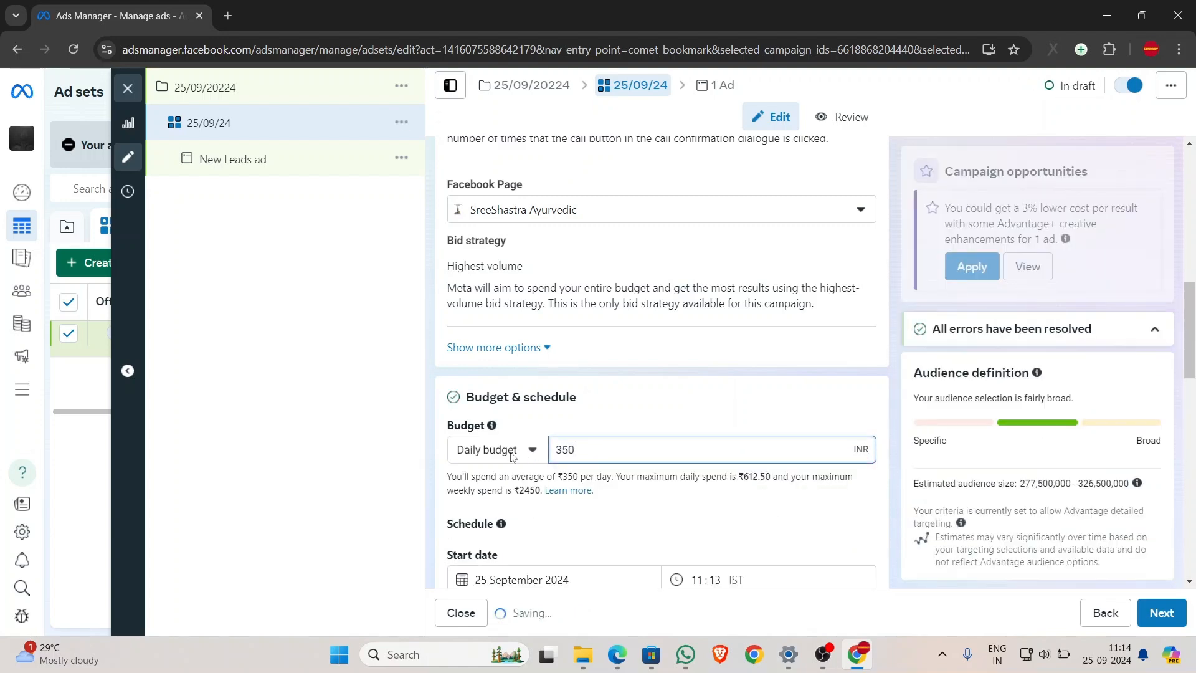
scroll(616, 446, "down", 1)
left_click(618, 445)
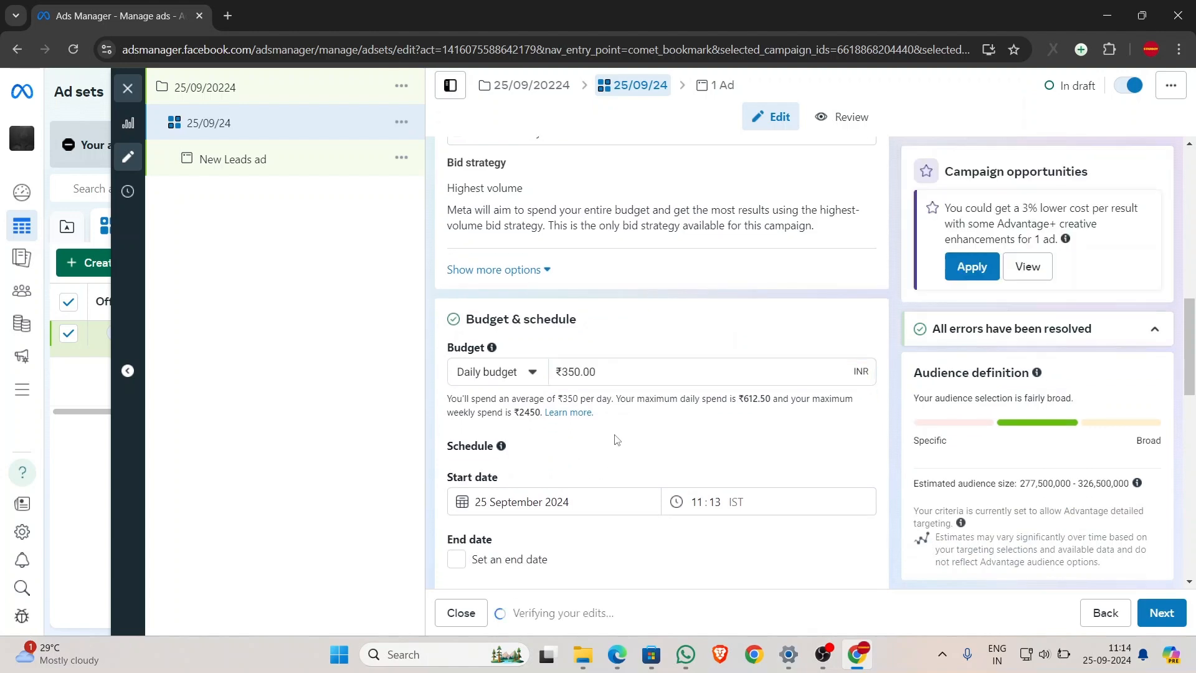
scroll(616, 440, "down", 1)
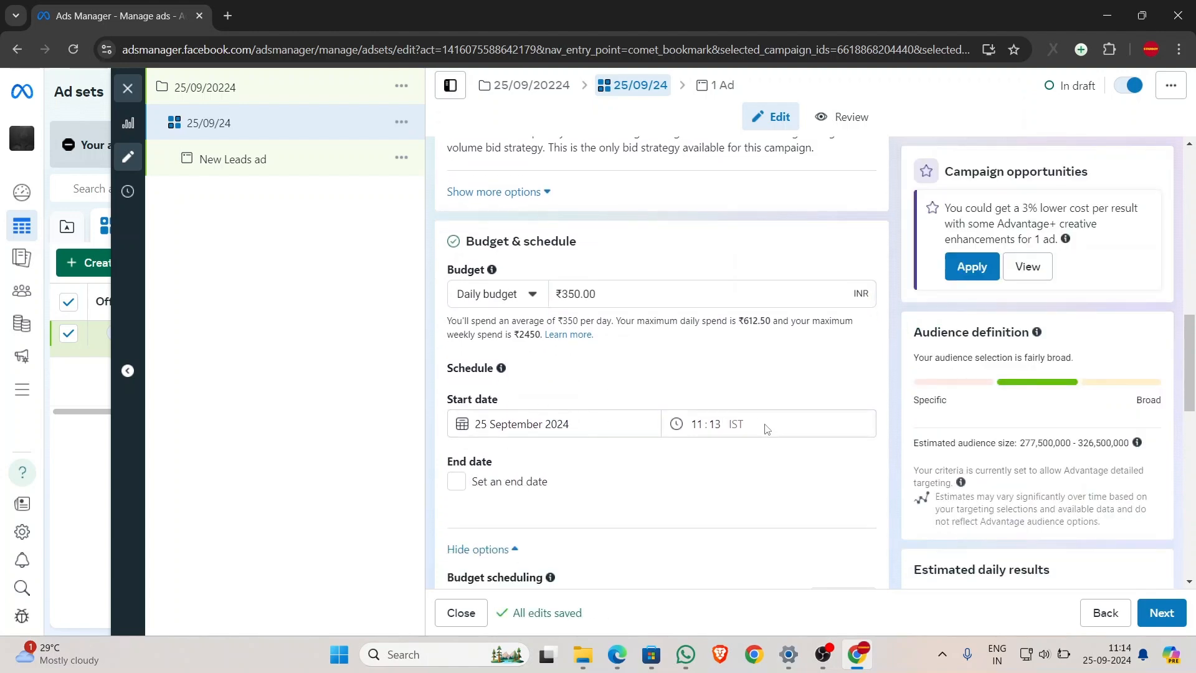
scroll(767, 428, "down", 4)
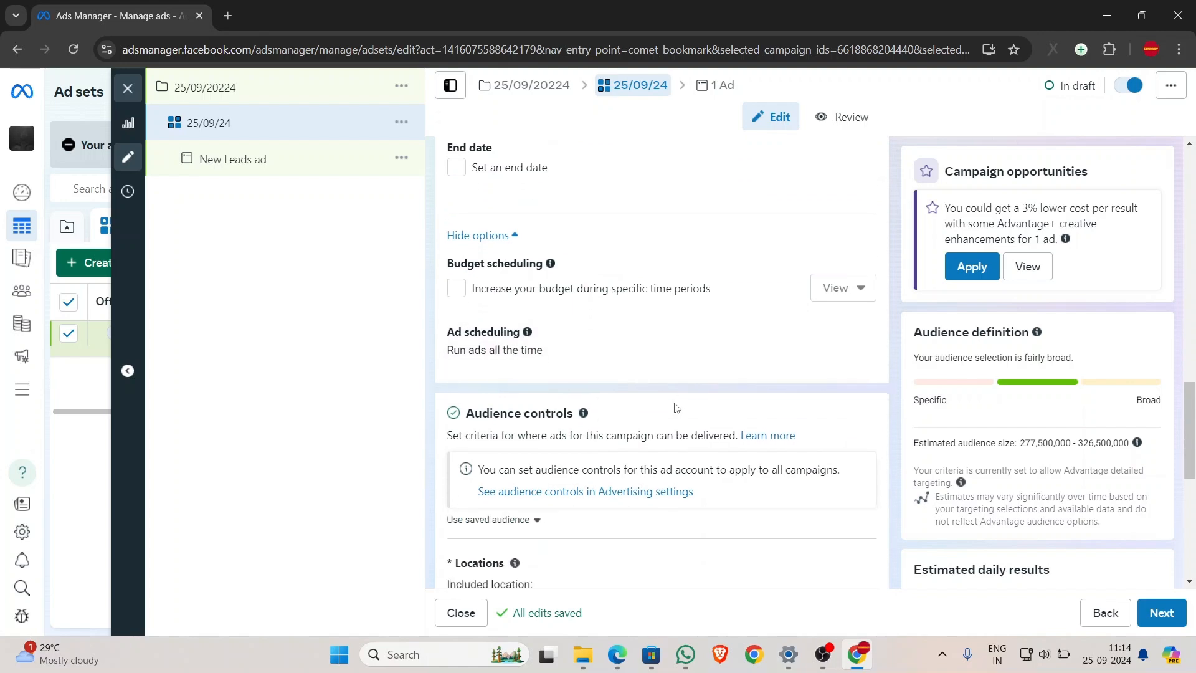
scroll(674, 408, "down", 1)
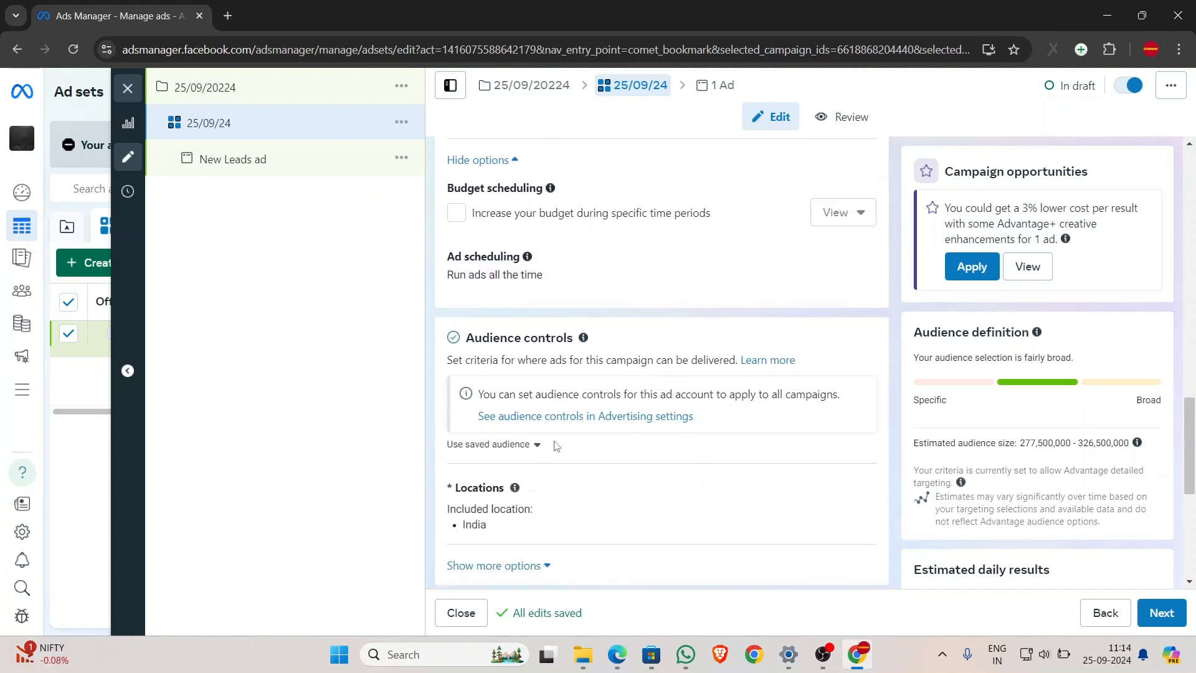
scroll(527, 470, "down", 2)
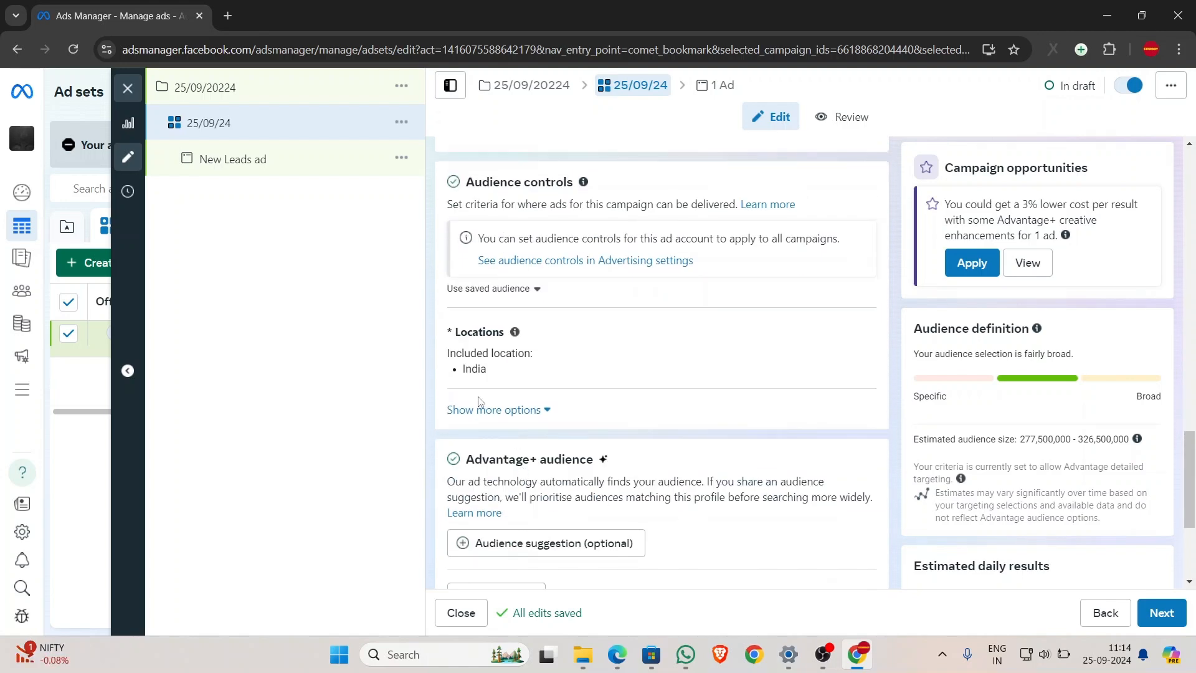
- Replace India with Kerala as the targeted location
left_click(855, 336)
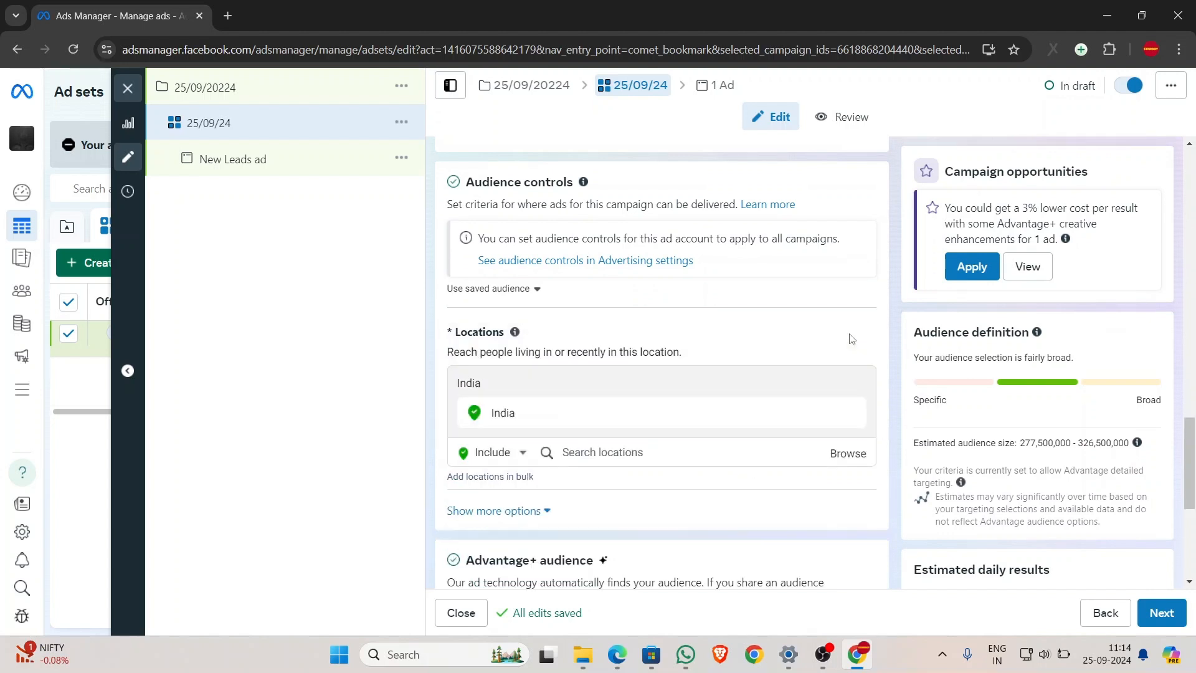
left_click(568, 452)
type("kerala")
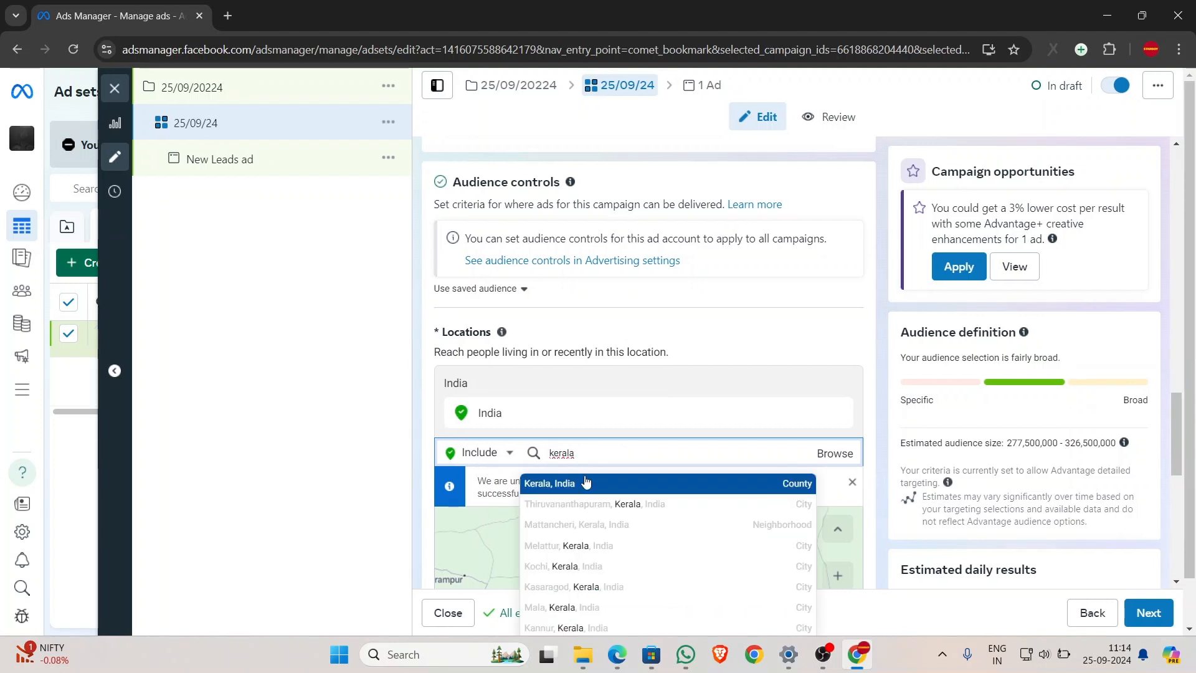
left_click(585, 483)
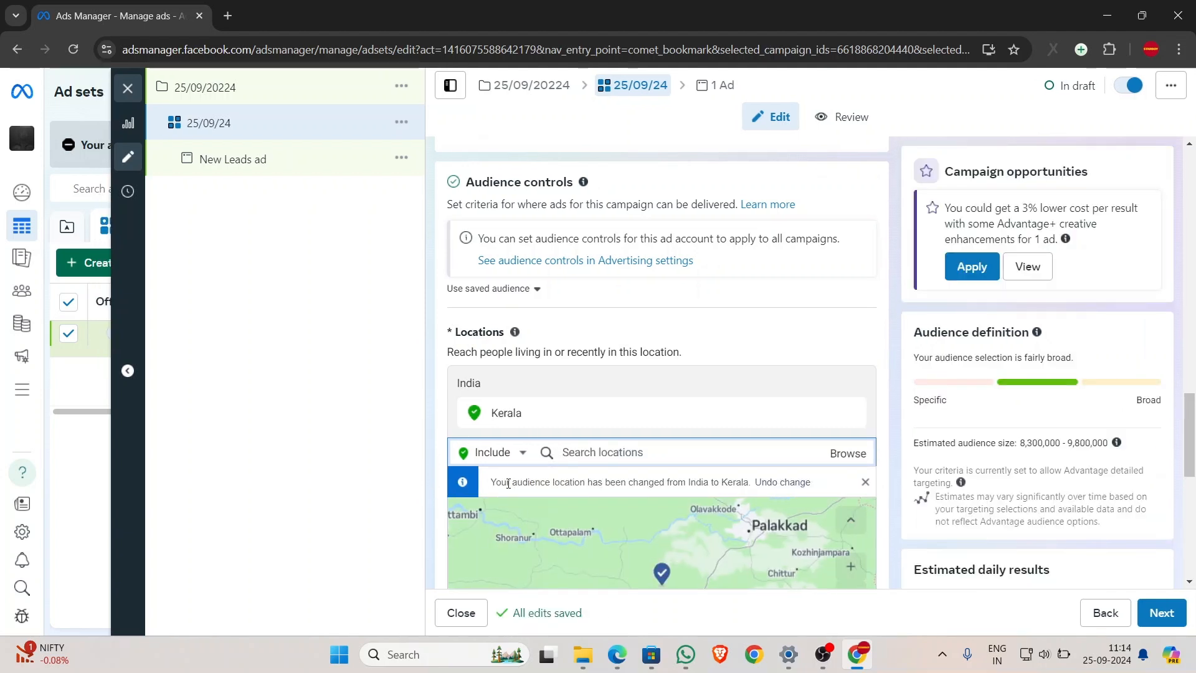
- Exclude Kollam, Kerala (+40 km) from the audience locations
left_click(521, 458)
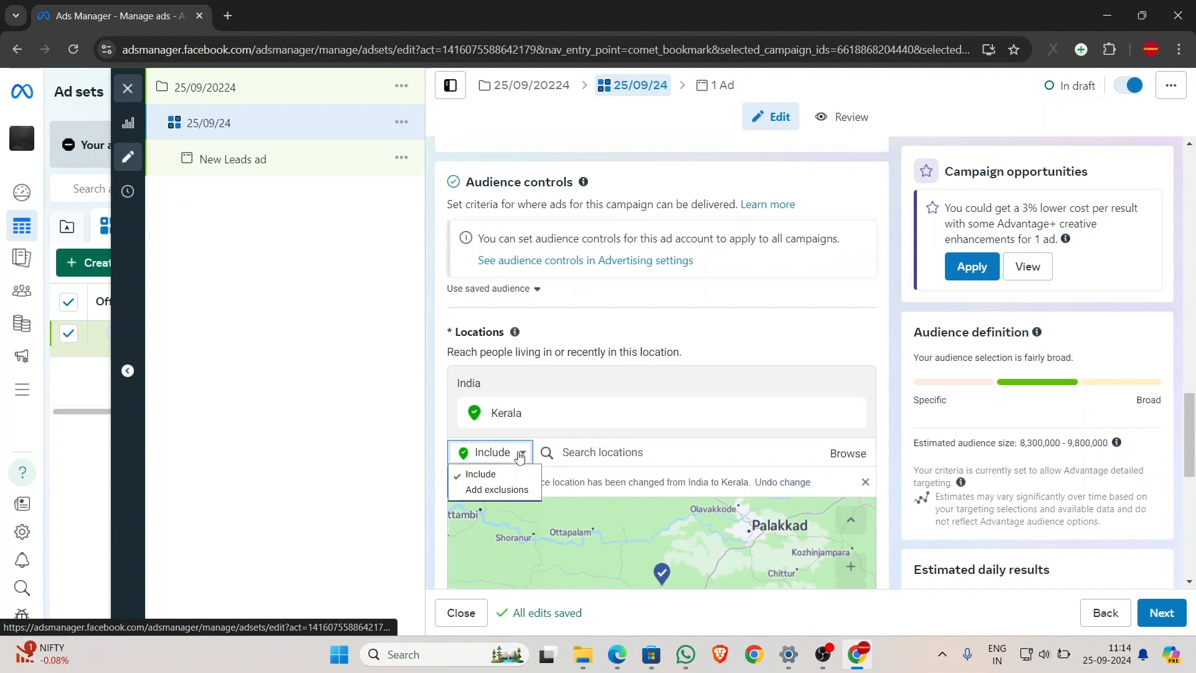
left_click(509, 490)
left_click(625, 456)
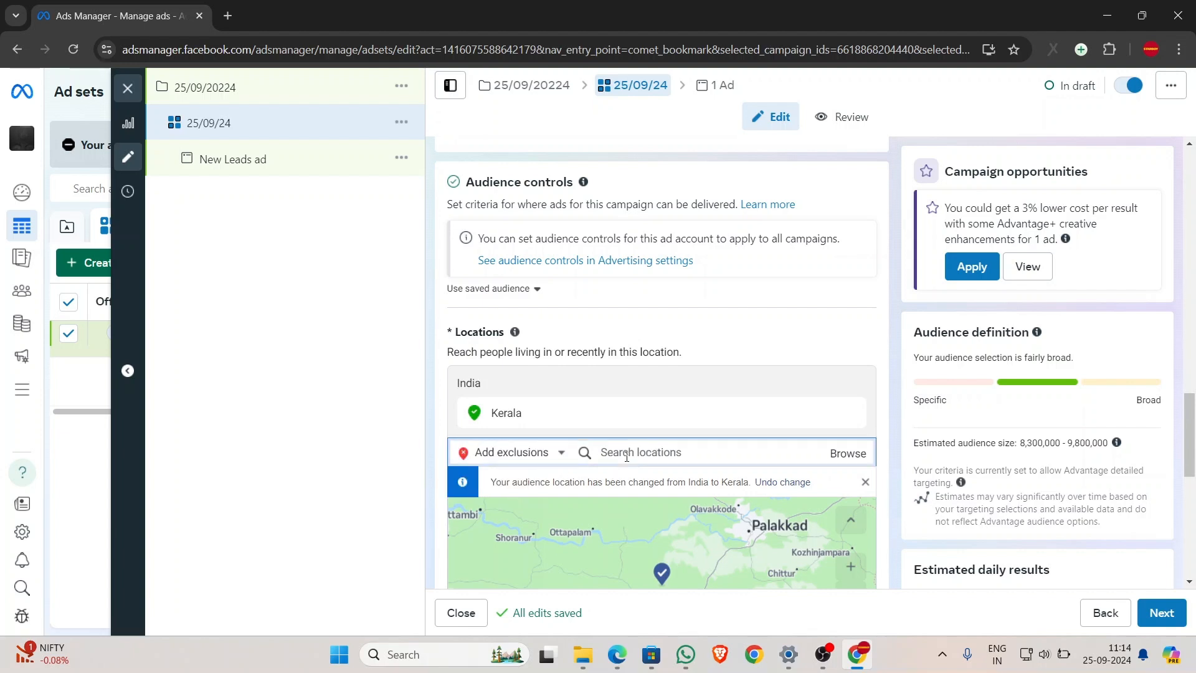
type("kollam")
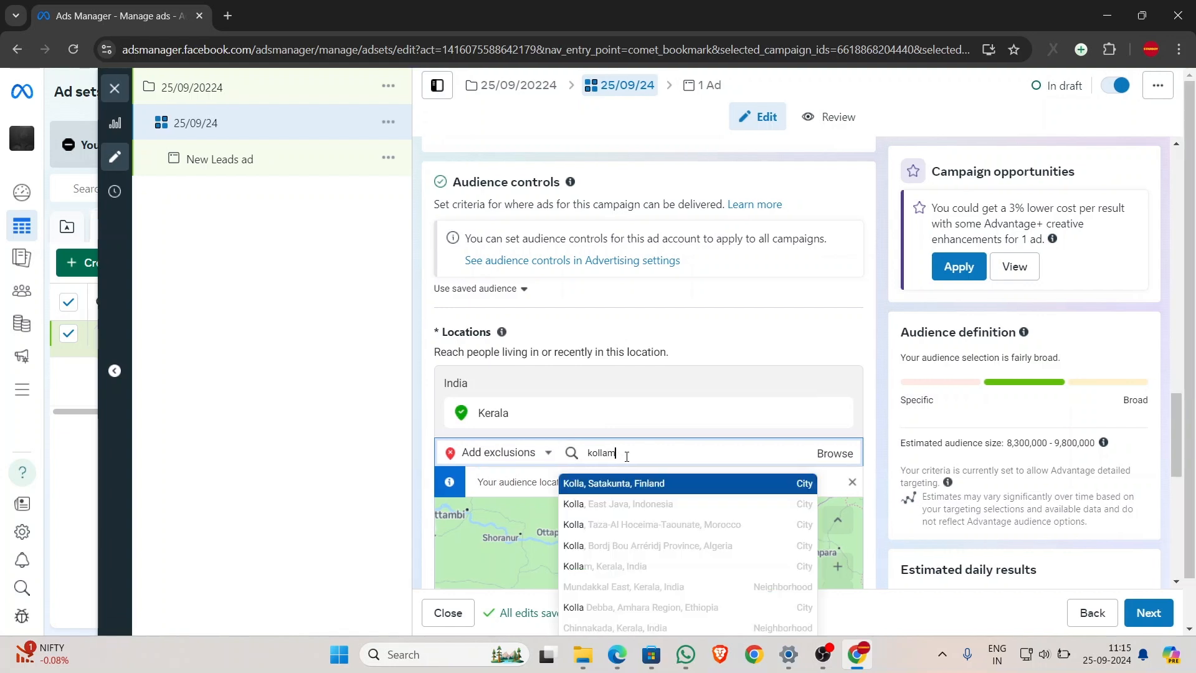
left_click(634, 482)
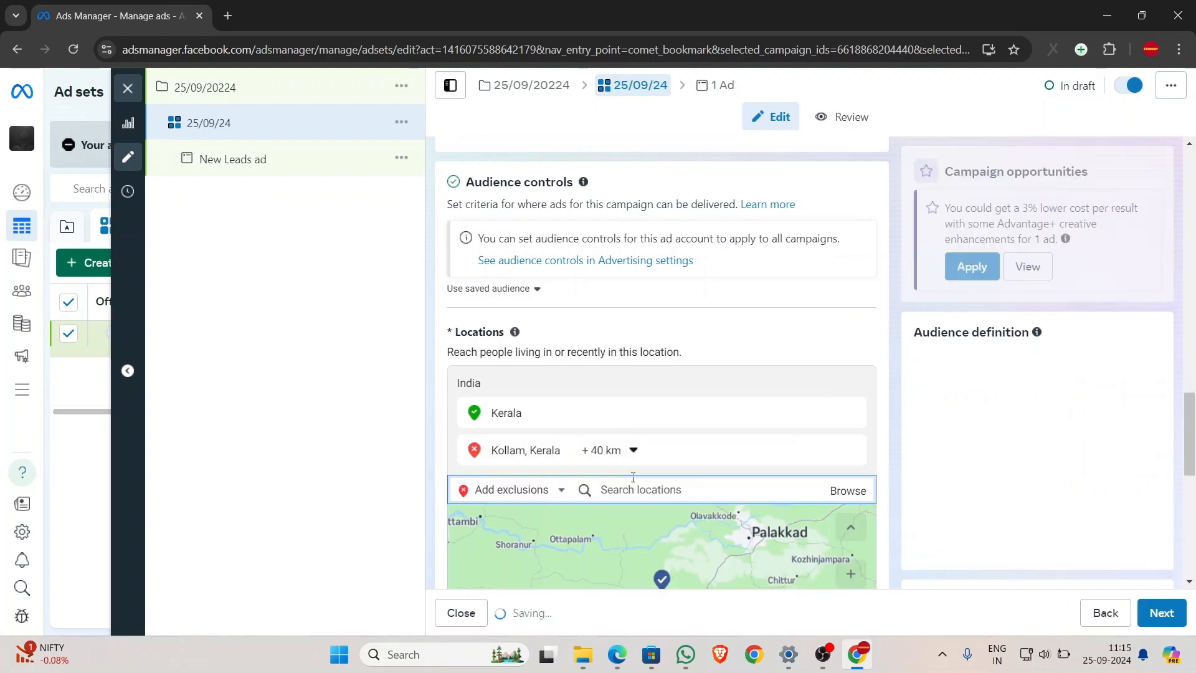
scroll(790, 373, "down", 3)
scroll(807, 374, "down", 3)
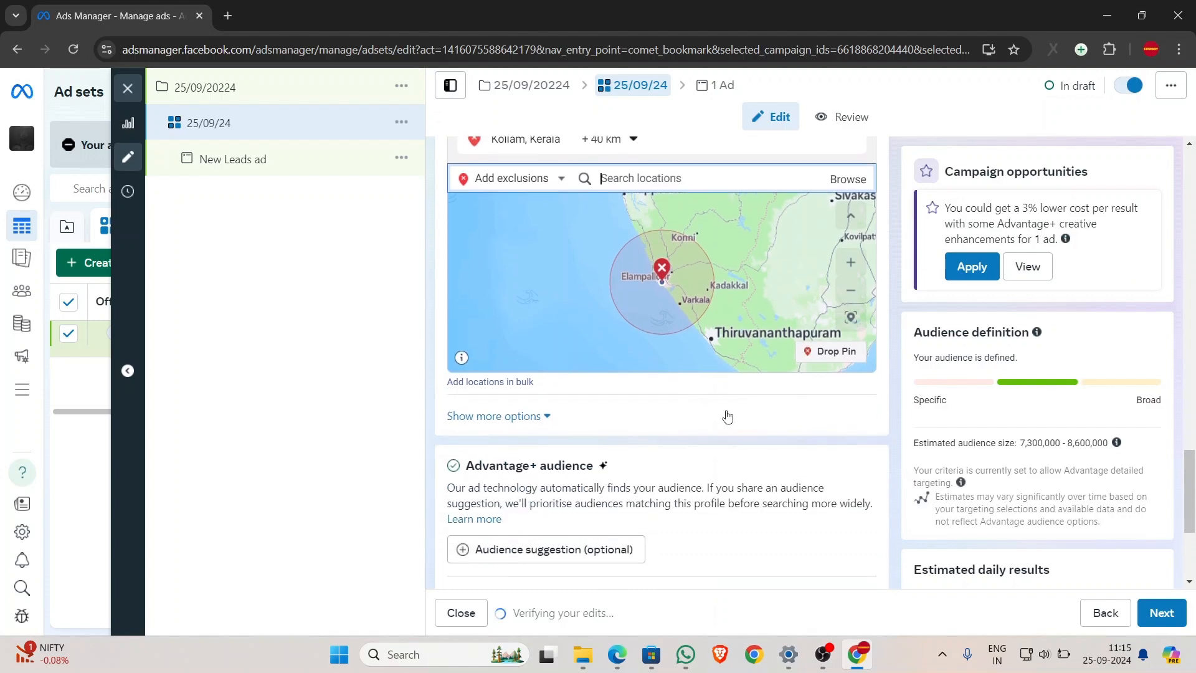
left_click(513, 417)
- Set the audience age range to 20 through 60
scroll(529, 414, "down", 1)
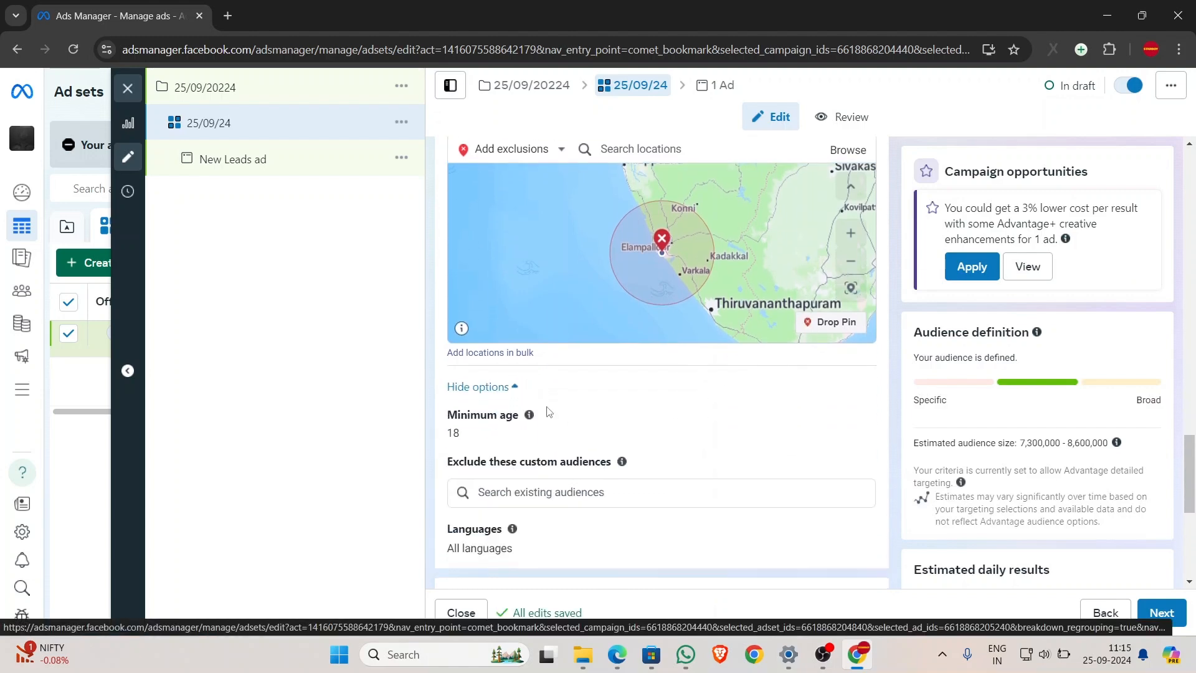
scroll(547, 411, "down", 2)
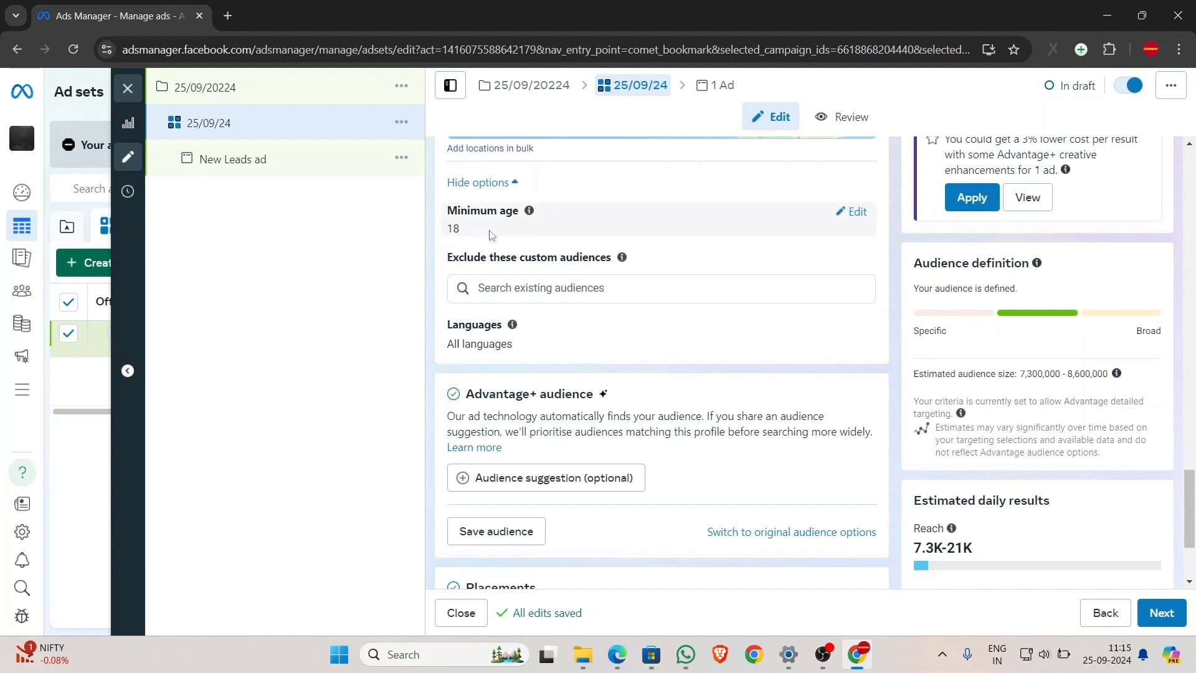
scroll(520, 253, "down", 1)
mouse_move(520, 254)
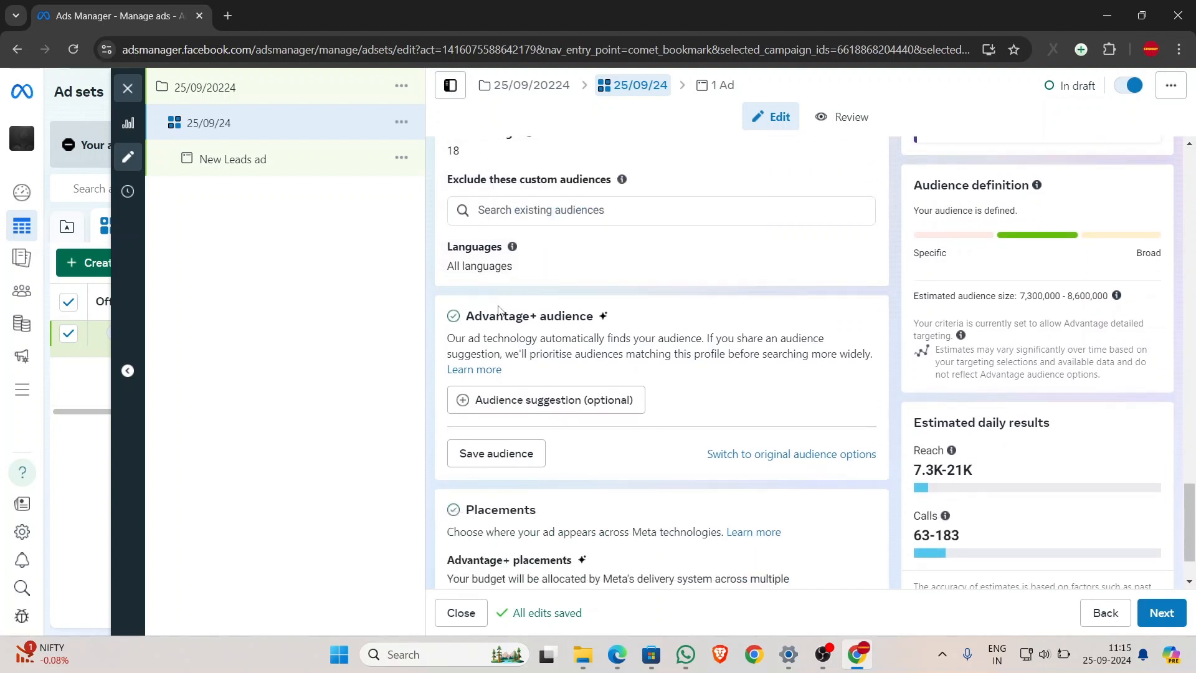
left_click(493, 402)
scroll(505, 403, "down", 1)
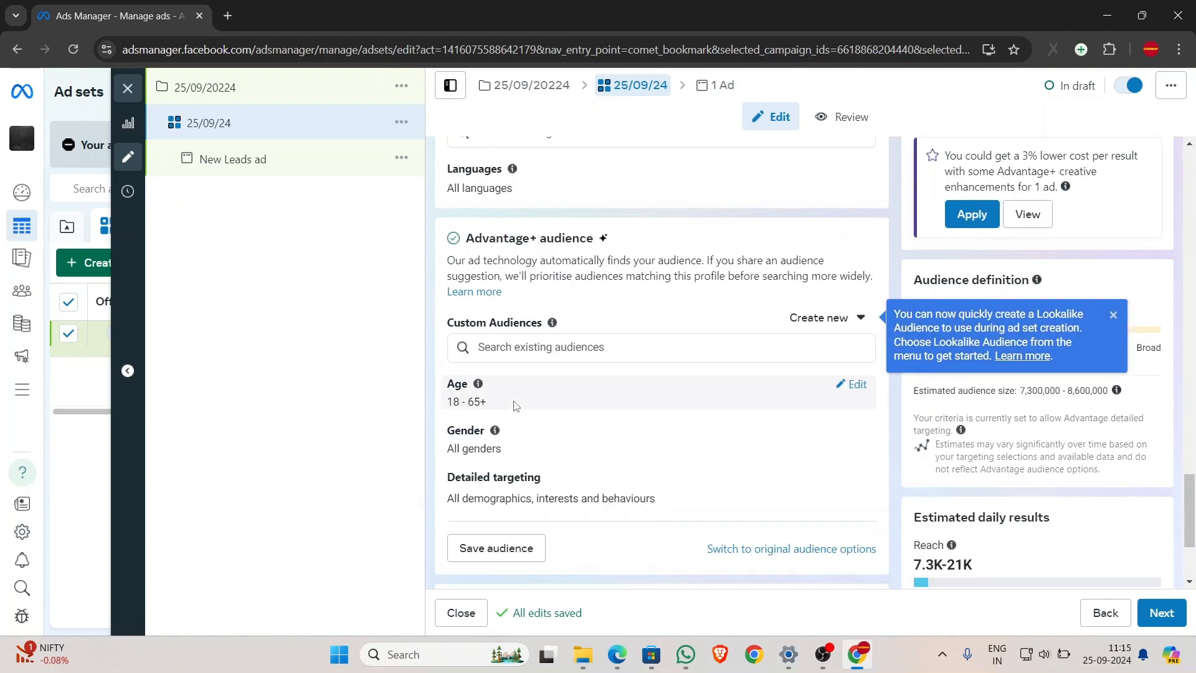
left_click(853, 384)
left_click(481, 408)
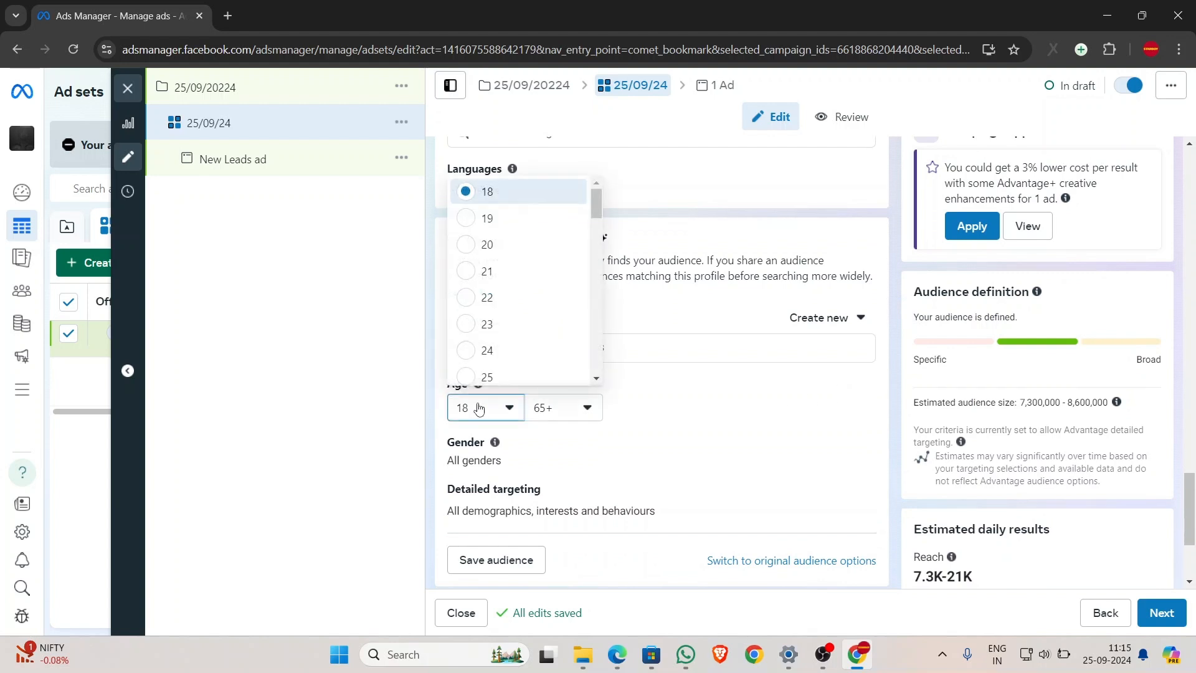
left_click(504, 250)
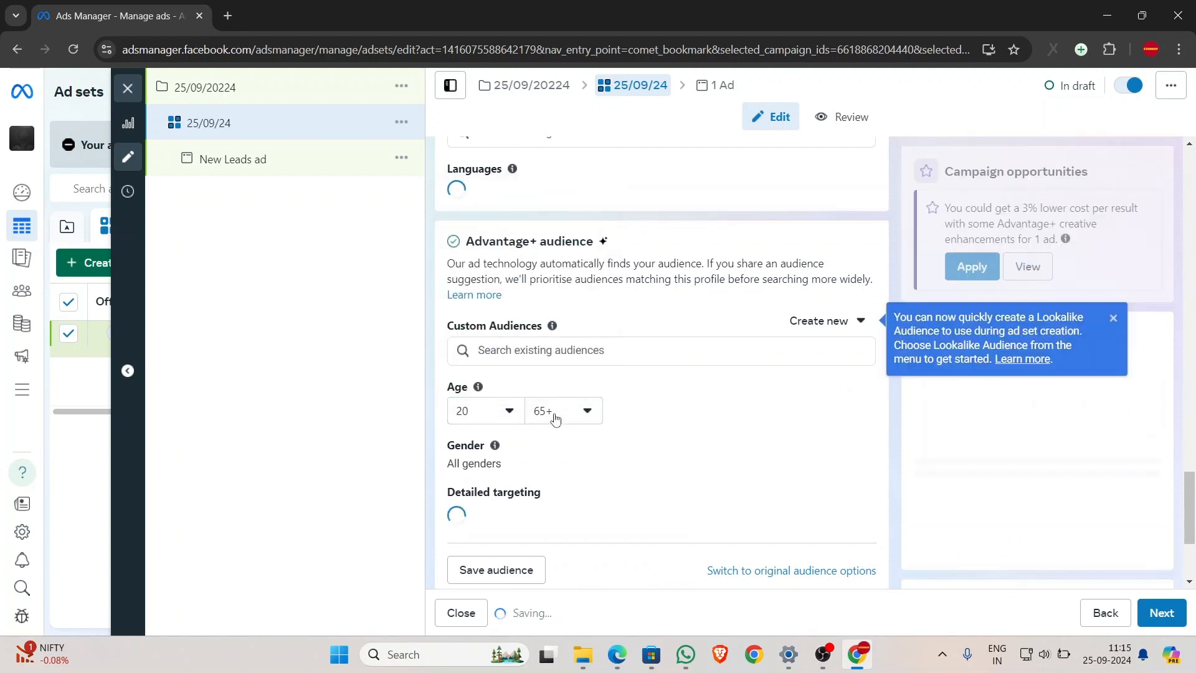
left_click(554, 408)
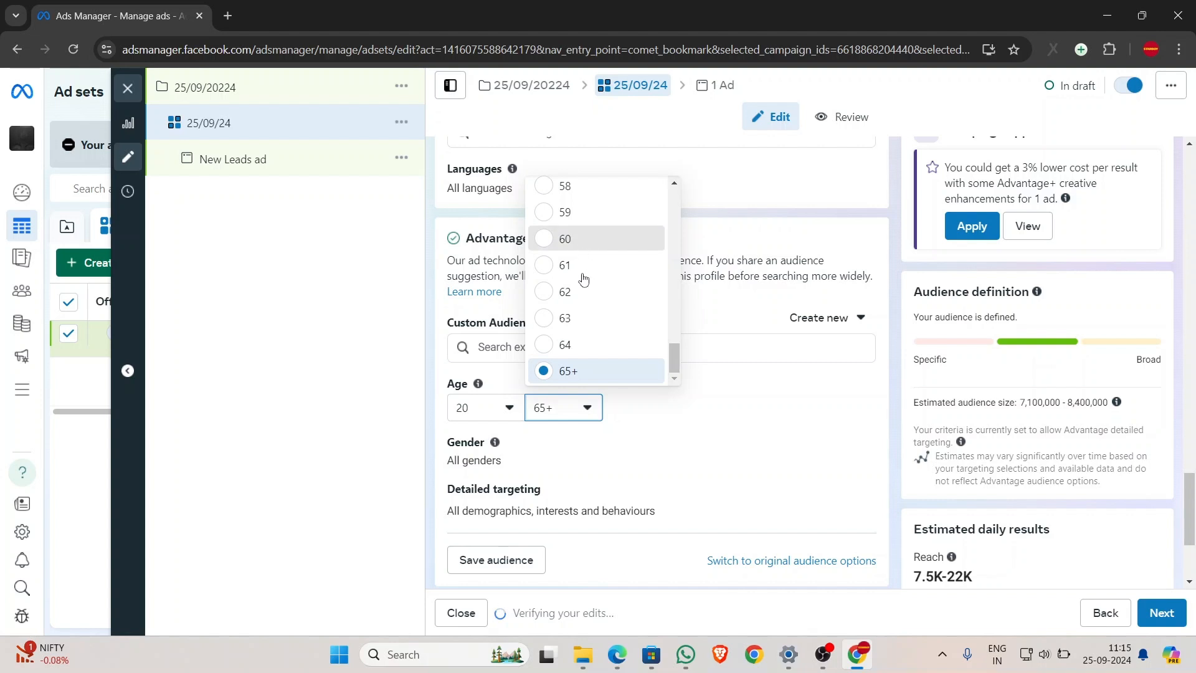
left_click(579, 240)
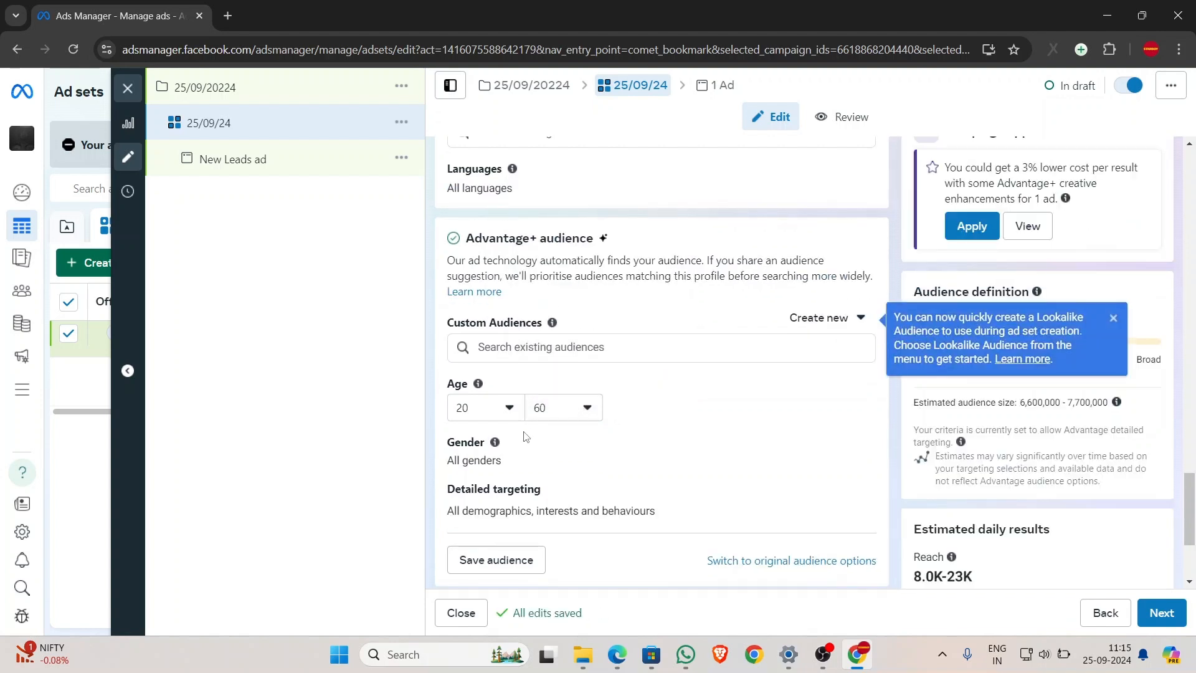
- Restrict the audience gender to men only
left_click(853, 450)
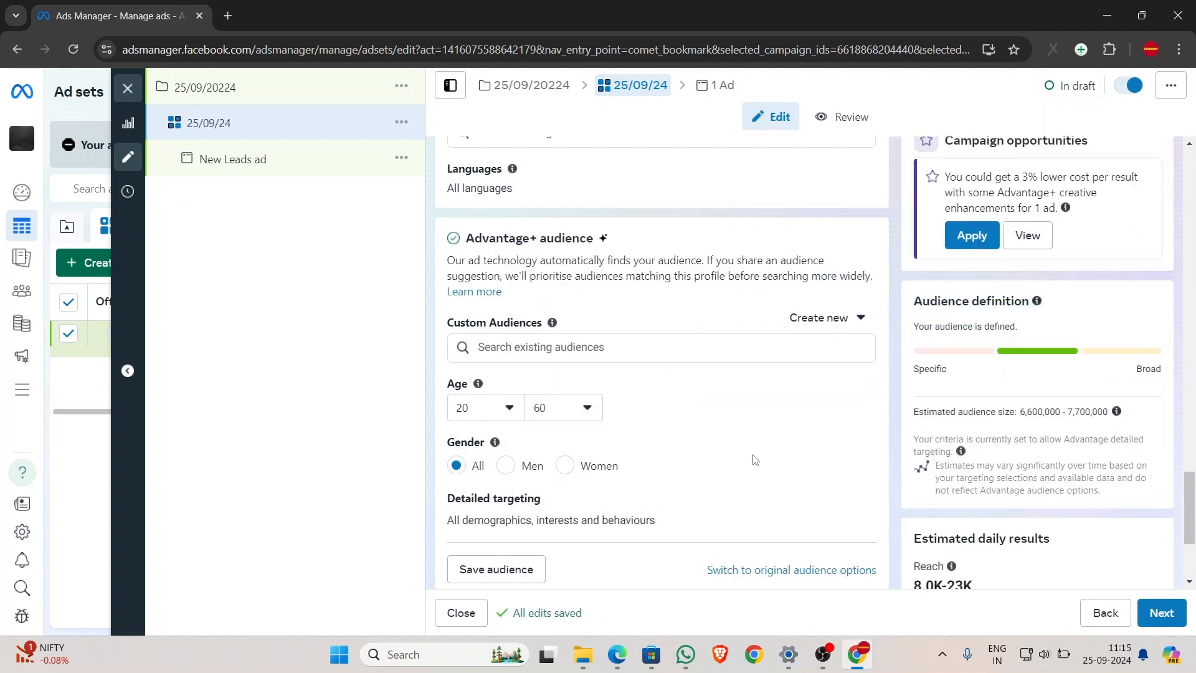
left_click(508, 468)
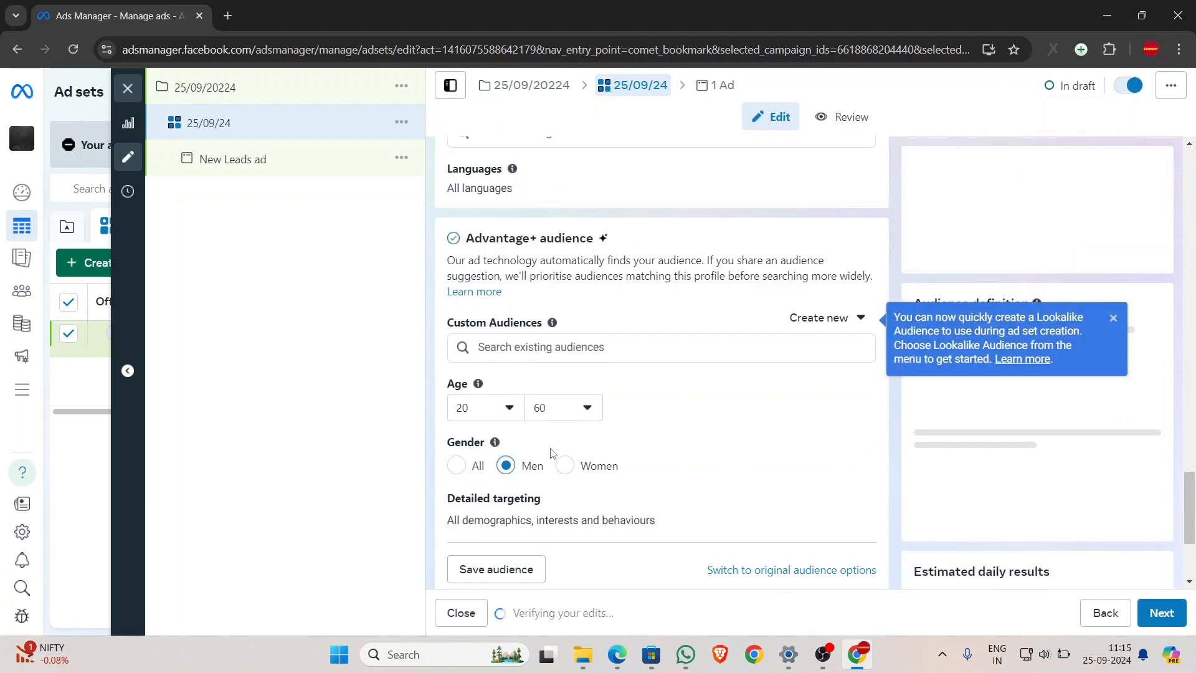
scroll(556, 461, "down", 1)
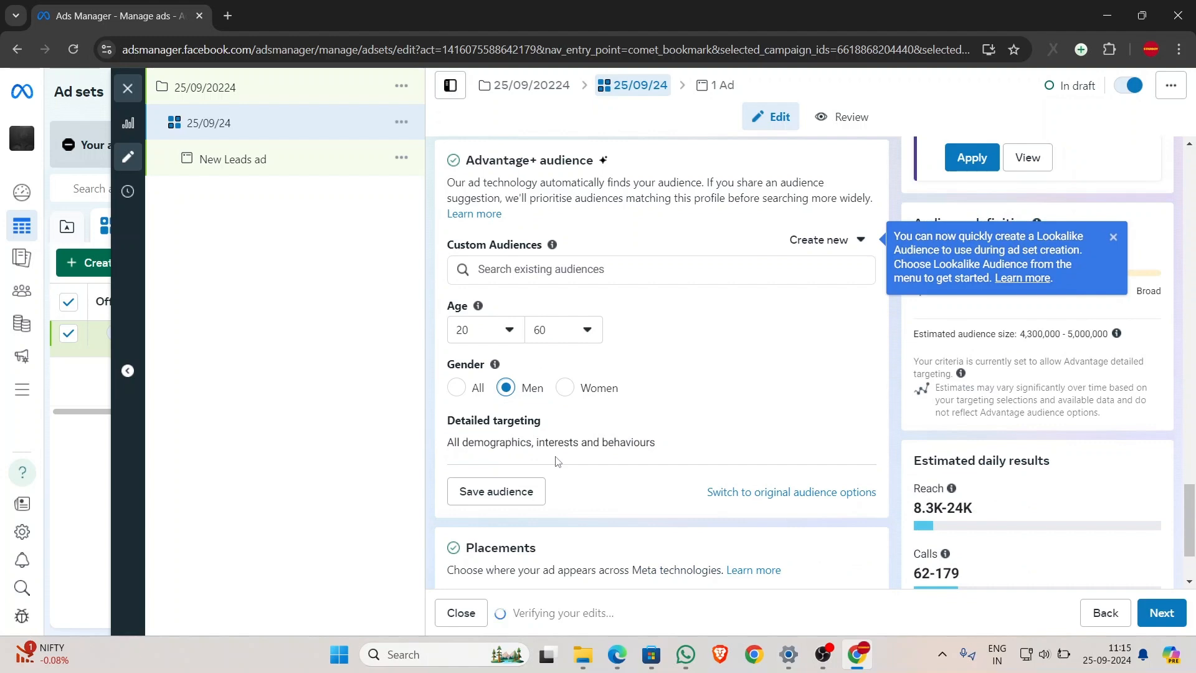
scroll(556, 461, "down", 2)
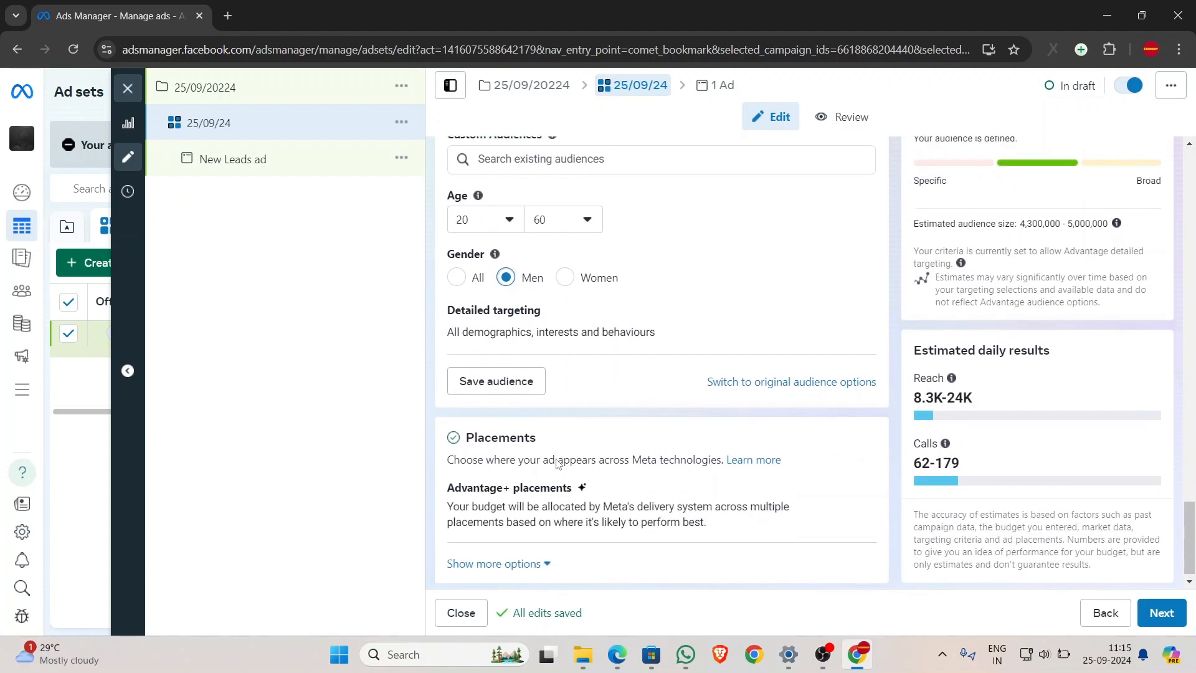
scroll(556, 461, "up", 6)
scroll(557, 461, "down", 6)
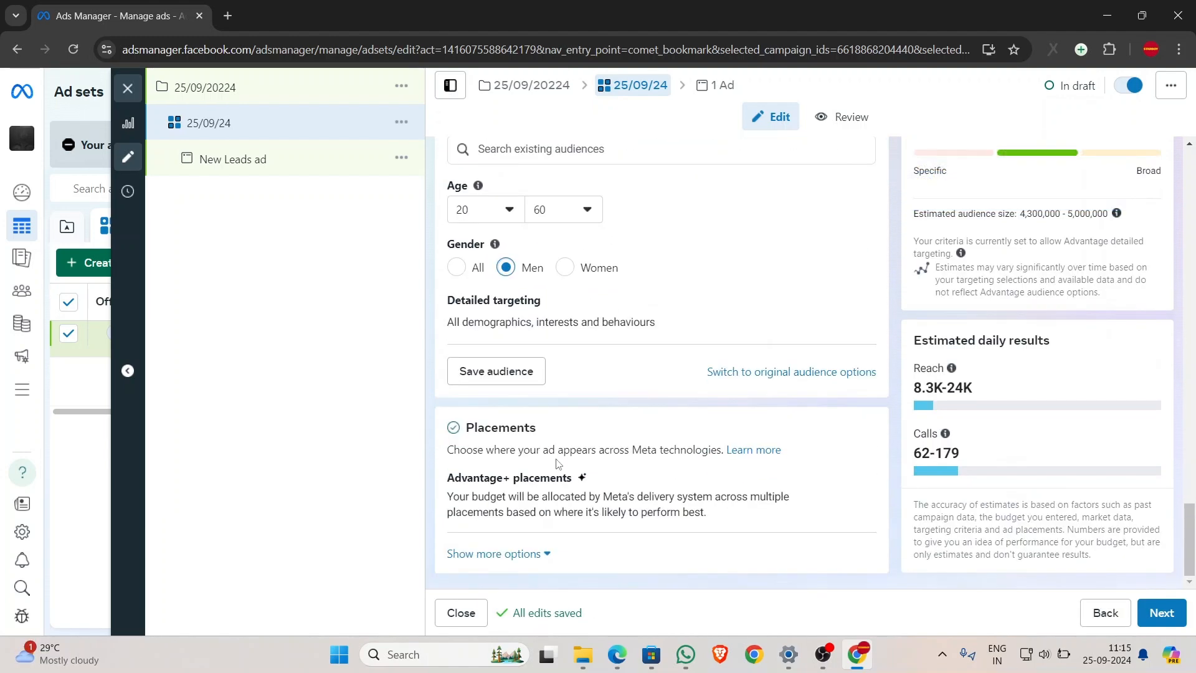
- Upload 'Ad poster.jpg' from the Desktop and use it as the ad's image
left_click(1164, 611)
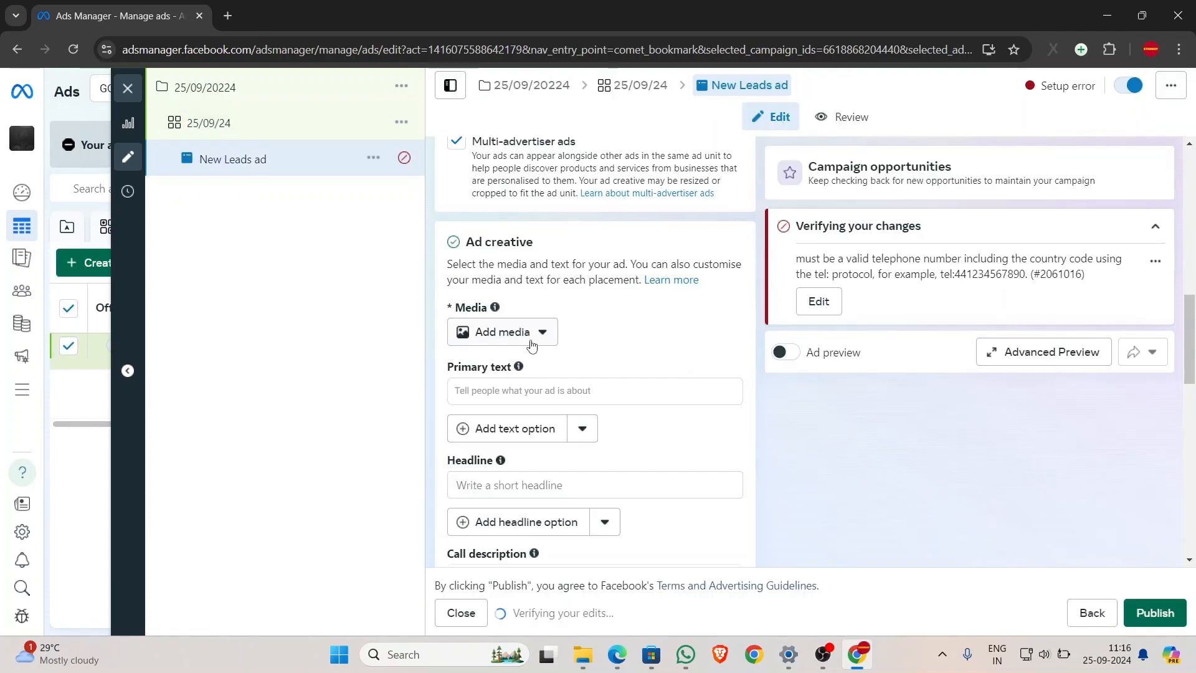
left_click(530, 335)
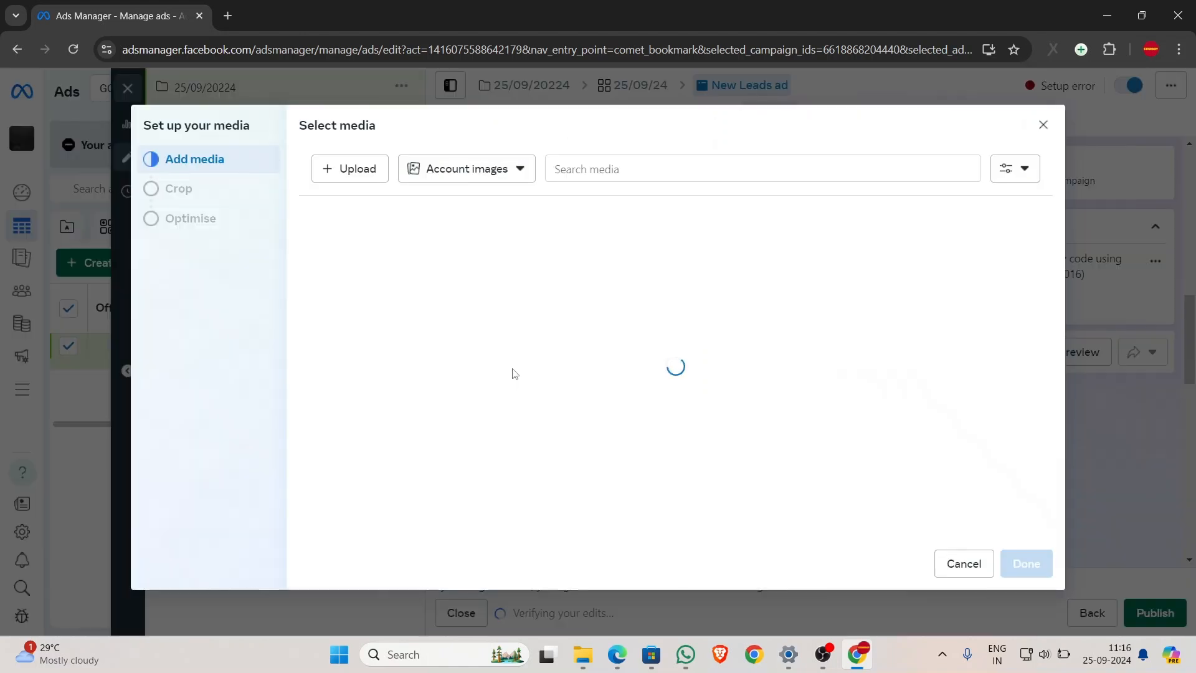
left_click(502, 371)
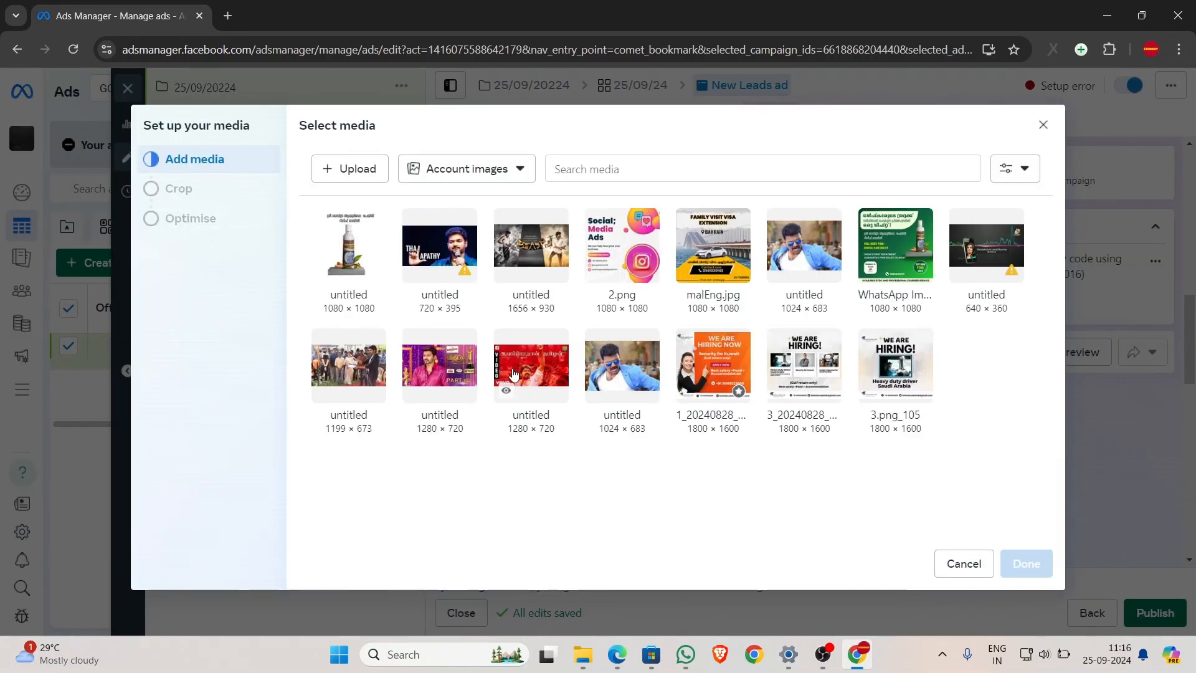
left_click(340, 242)
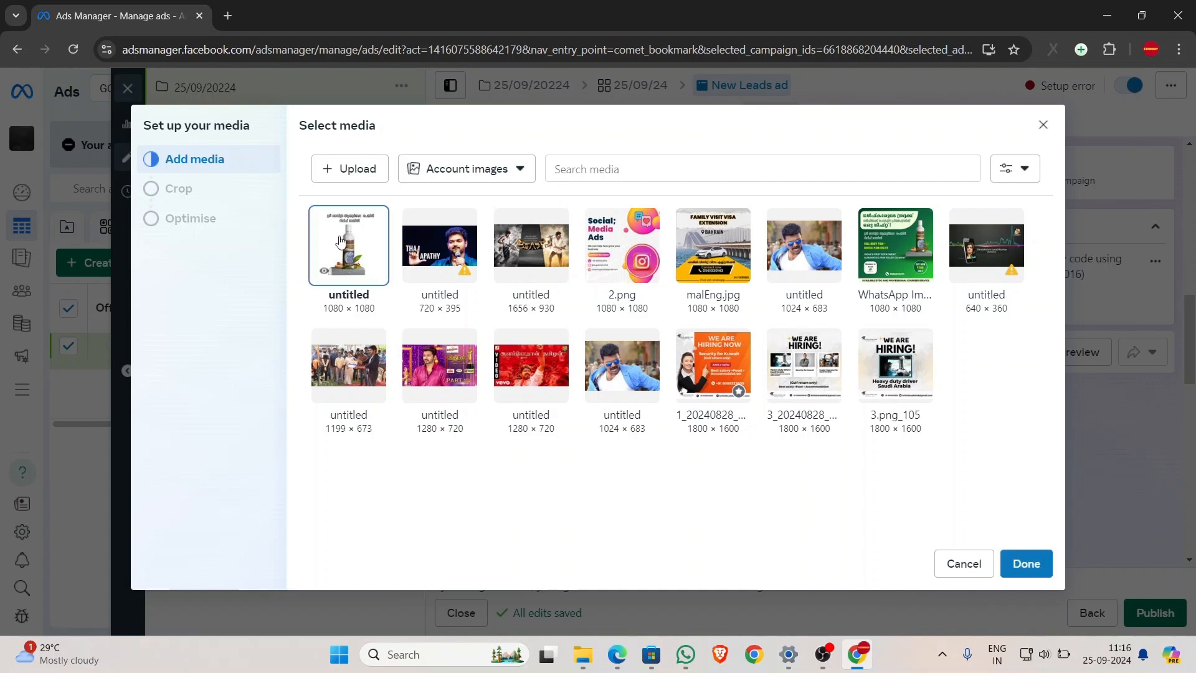
left_click(360, 172)
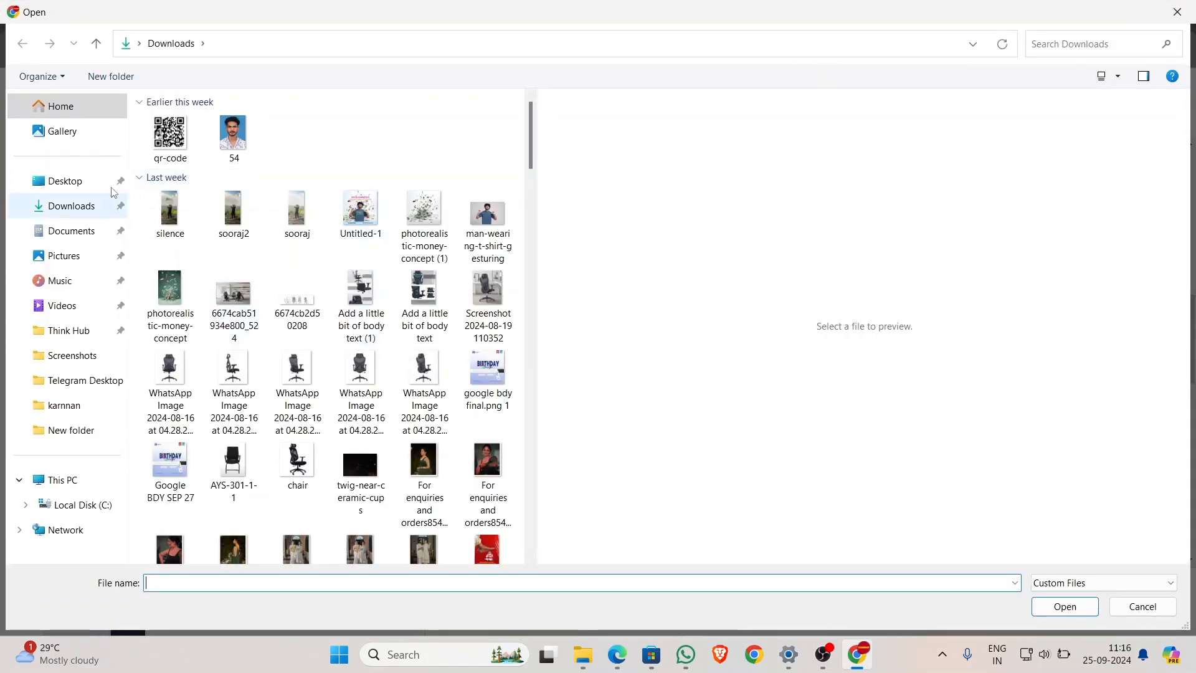
left_click(71, 178)
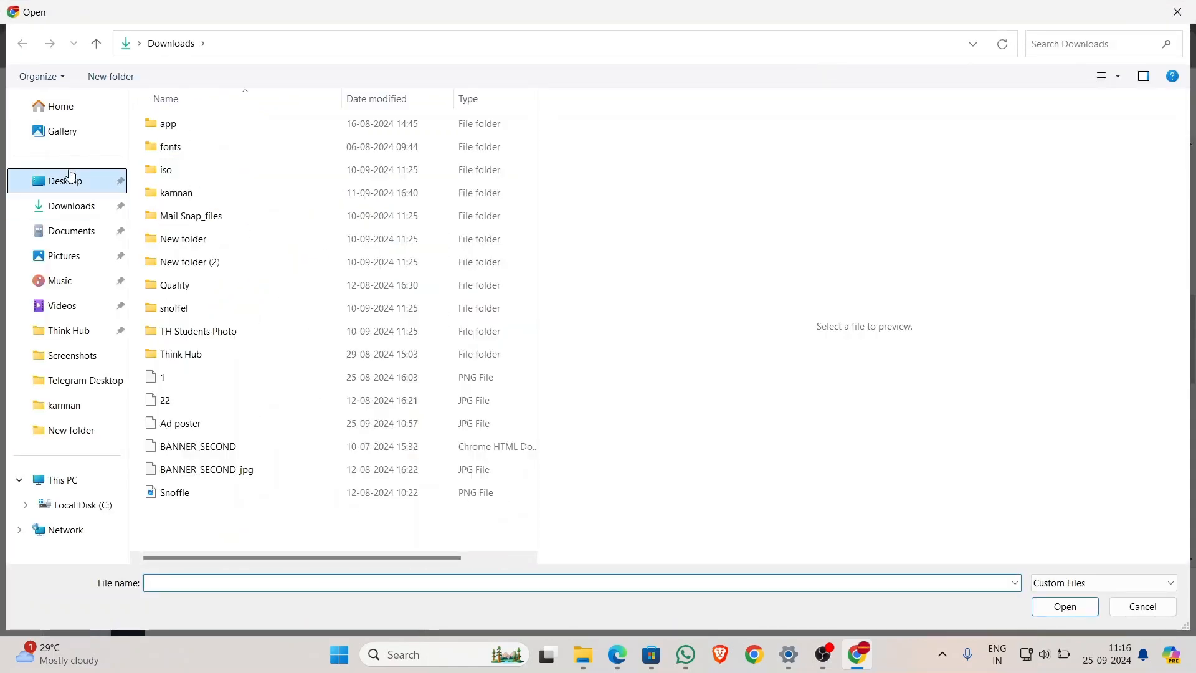
double_click(204, 426)
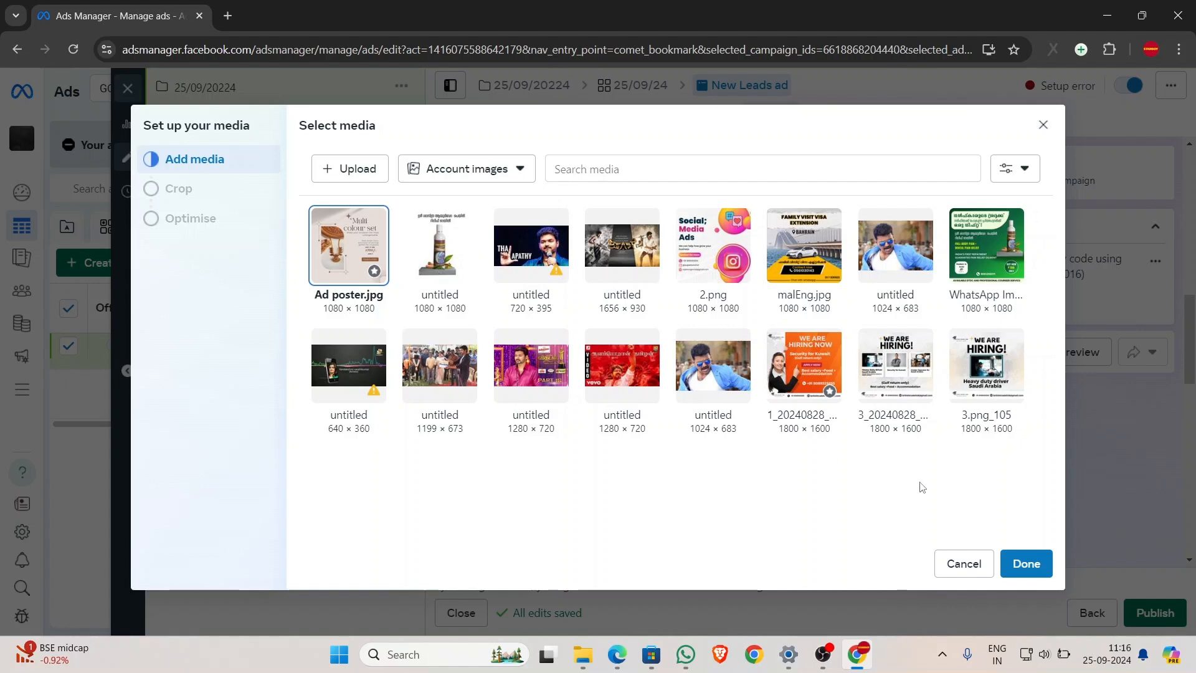
left_click(1021, 563)
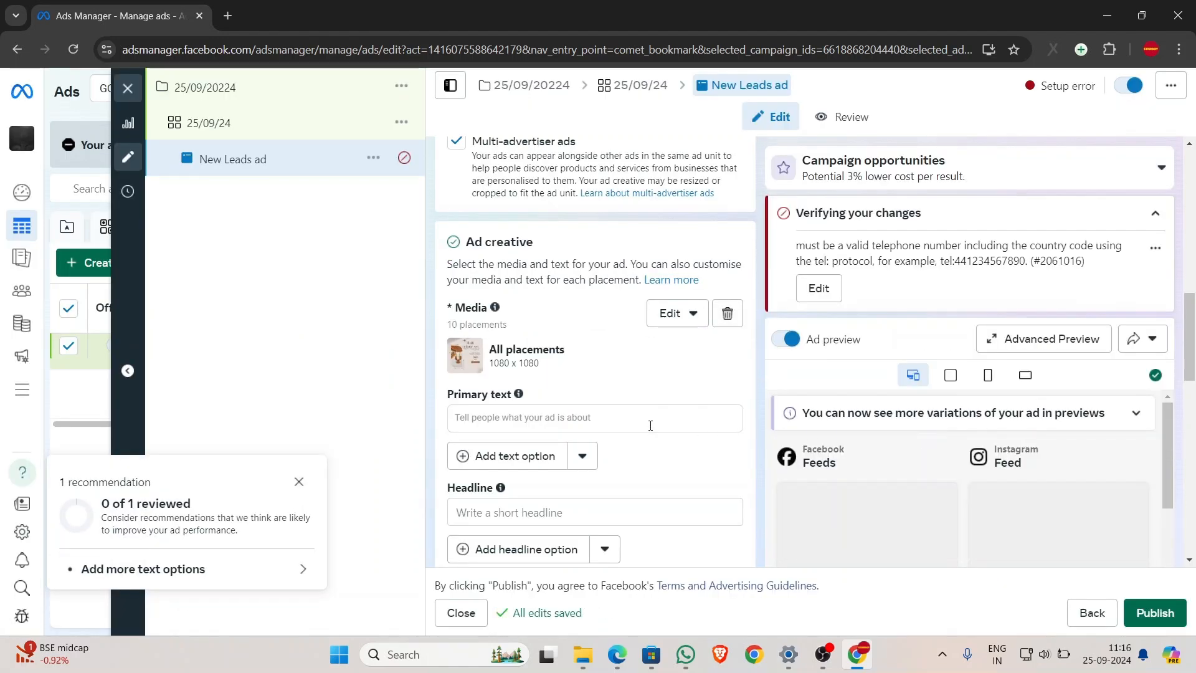
- Enter 'Best offer' as the ad headline
scroll(650, 425, "down", 1)
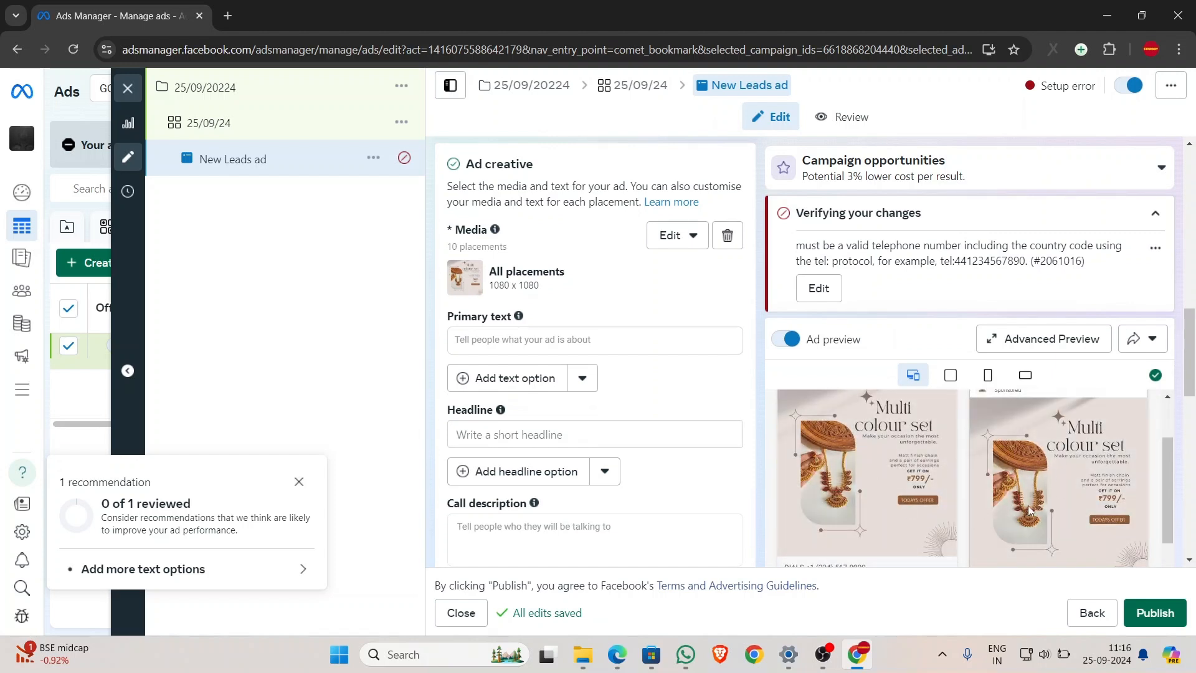
left_click(514, 338)
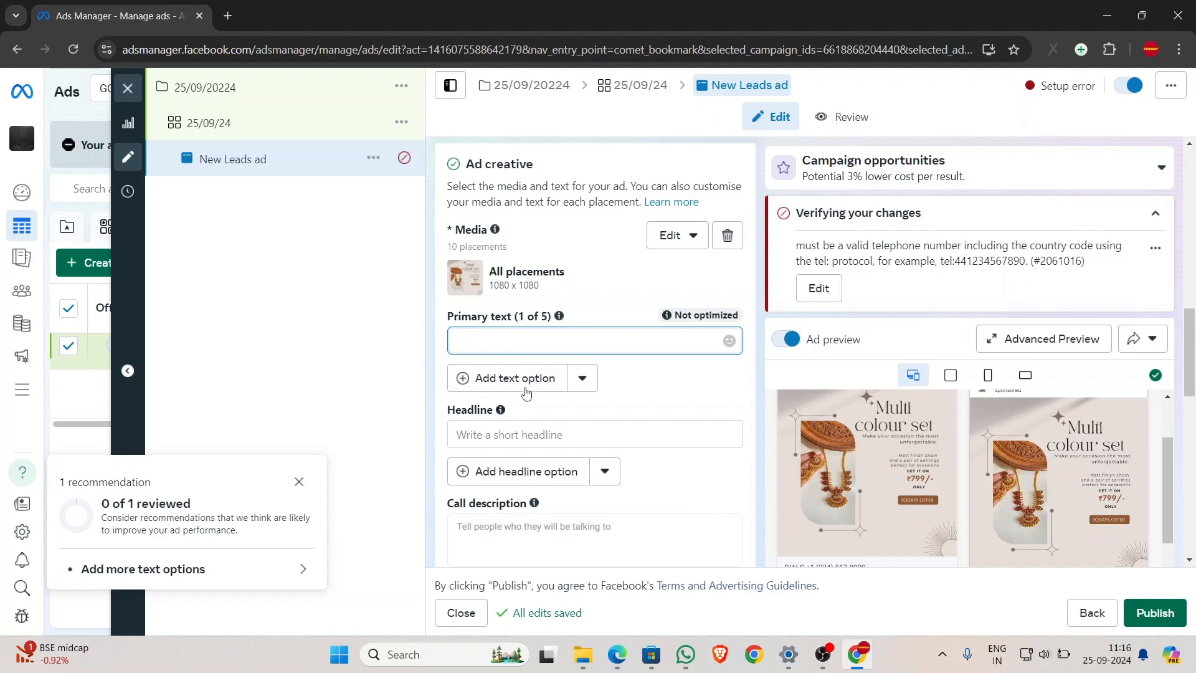
left_click(517, 434)
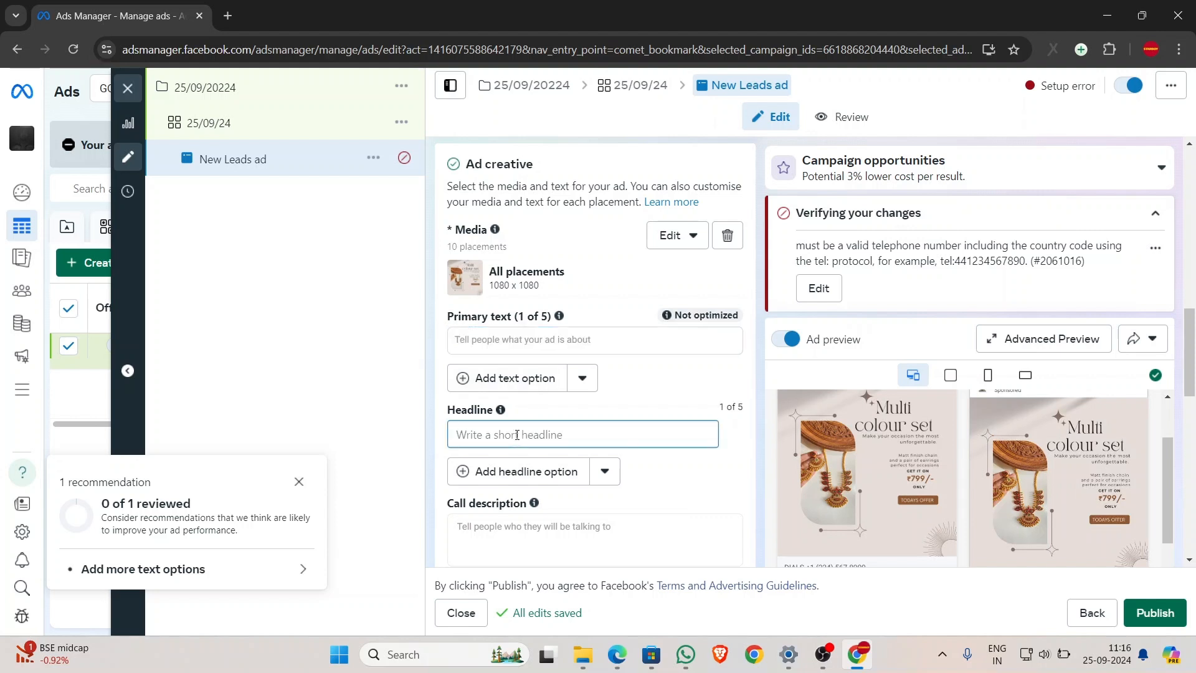
type("BBJ")
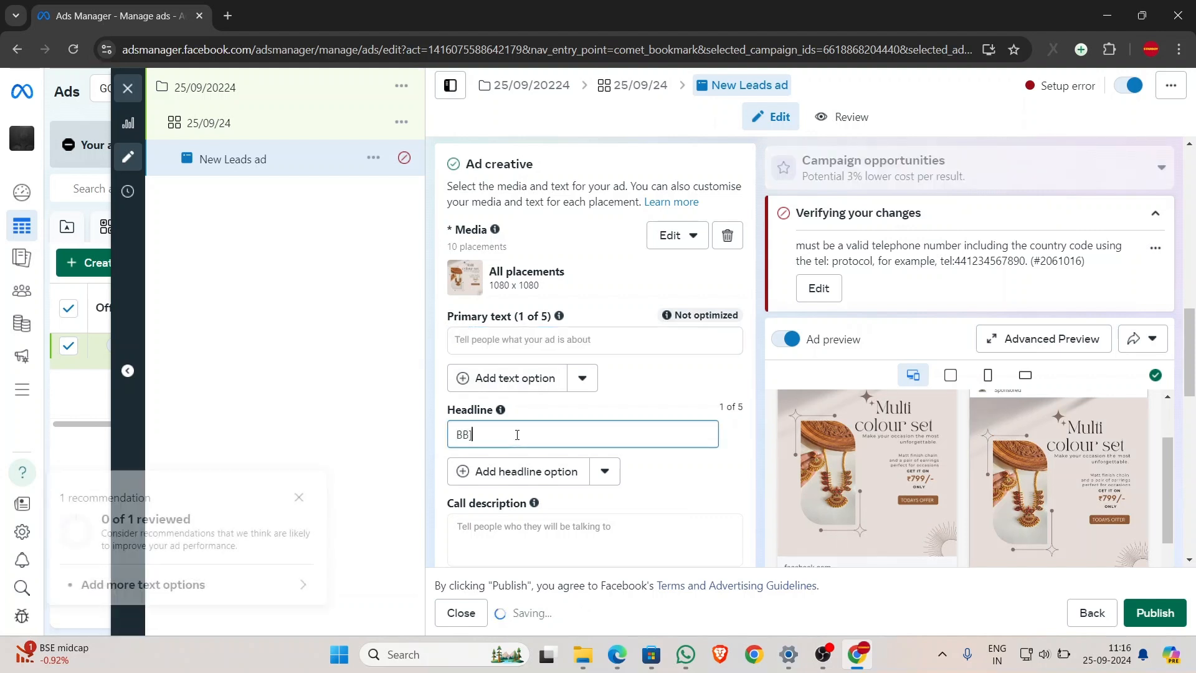
key("BackSpace")
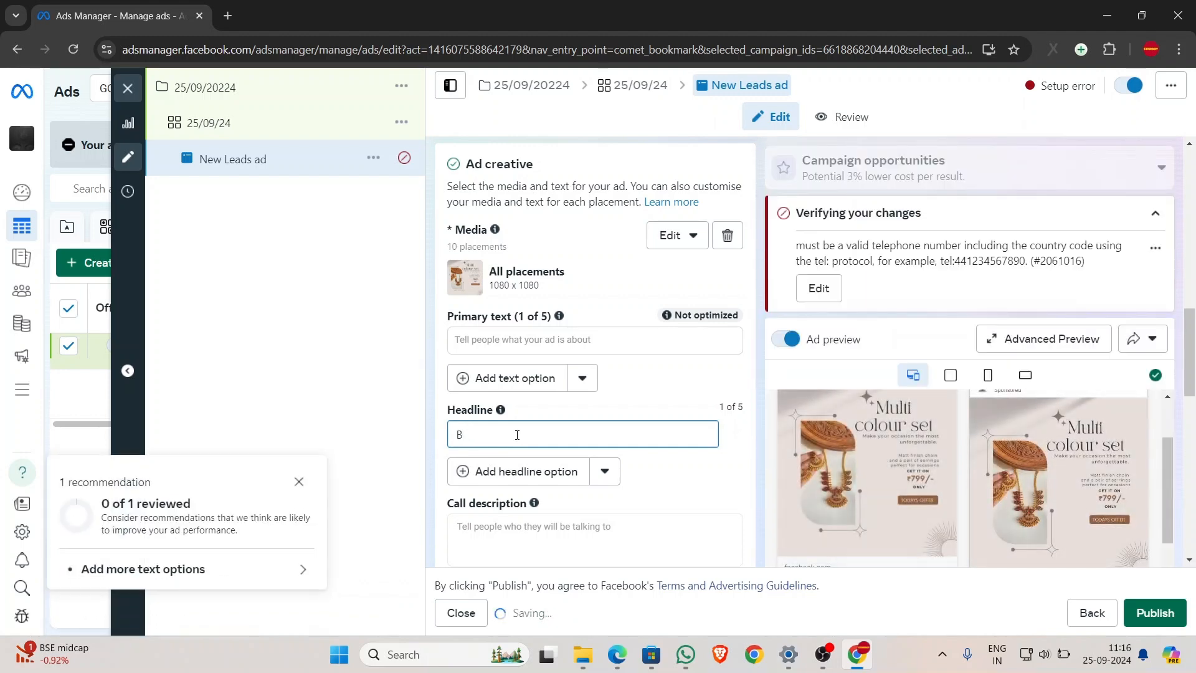
type("est offer")
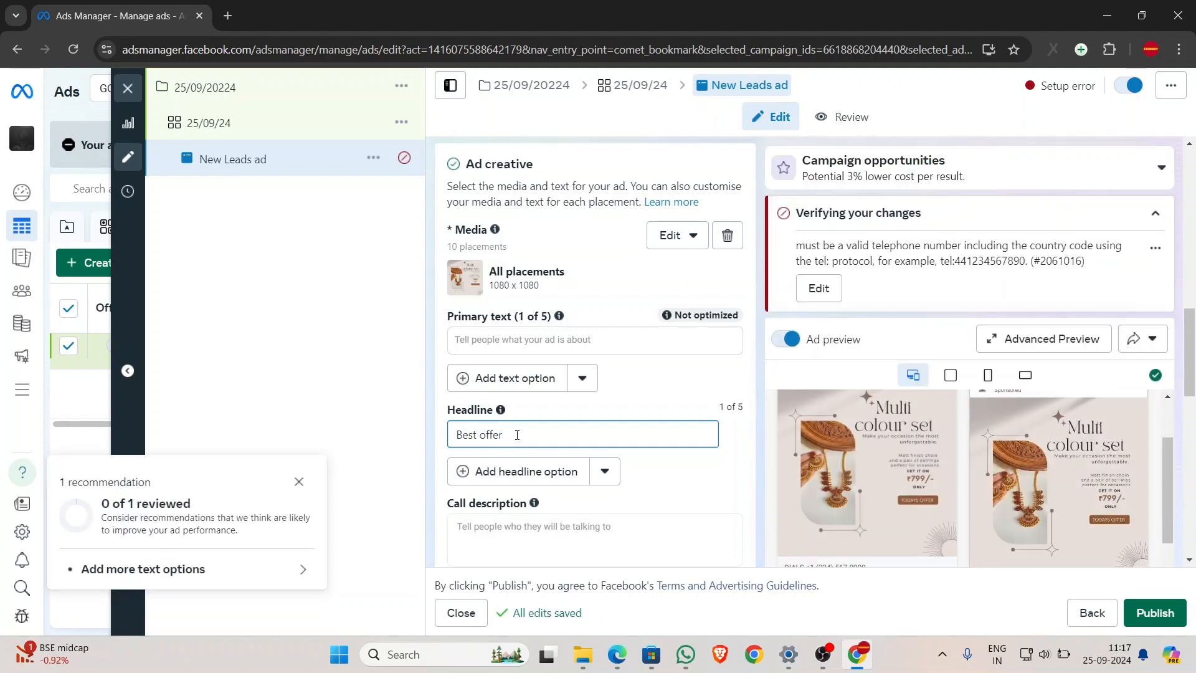
- Enter 'today only' as the ad's primary text
scroll(594, 427, "down", 1)
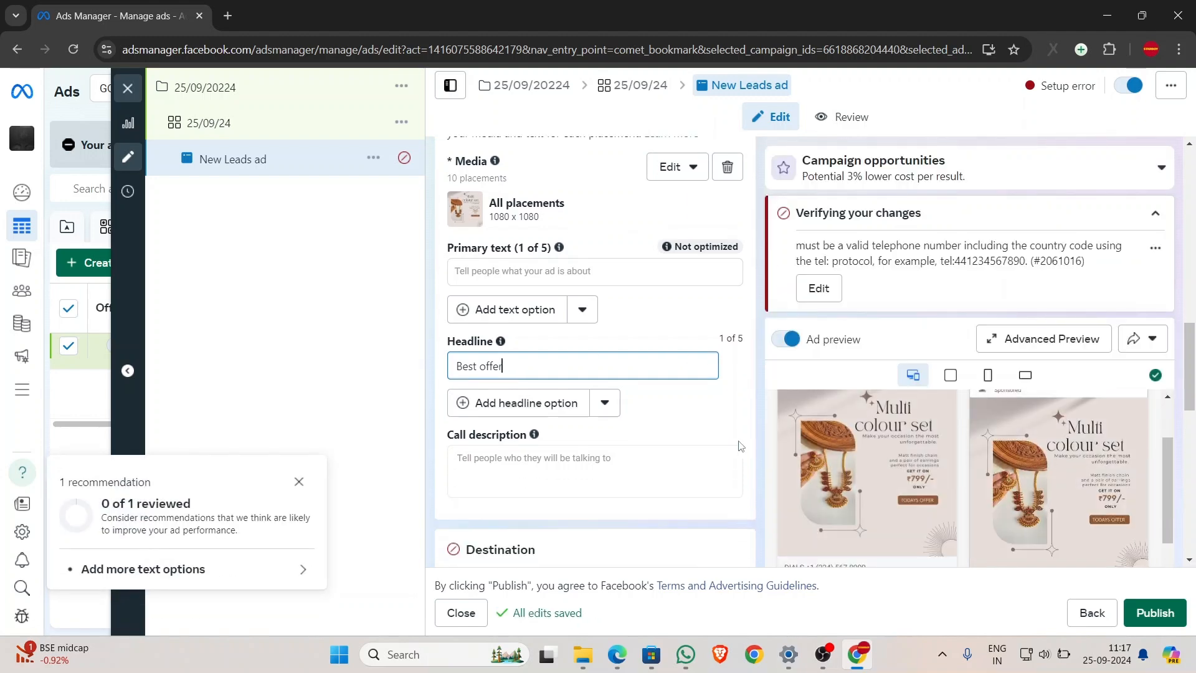
scroll(799, 506, "down", 1)
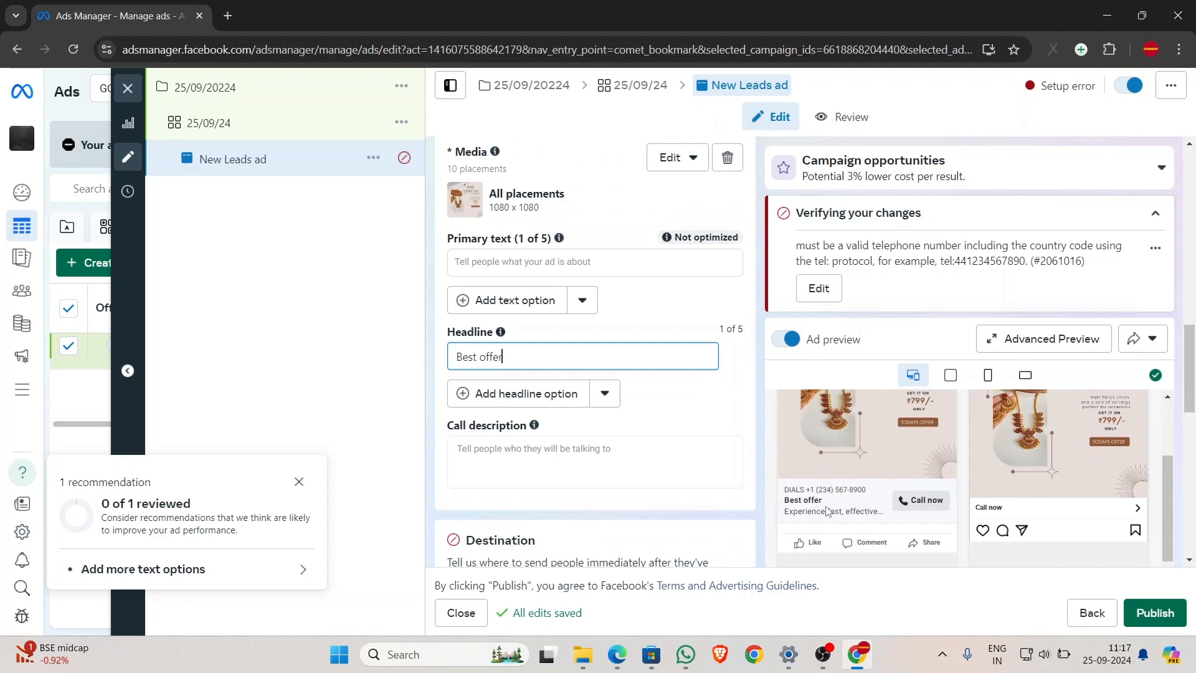
left_click(539, 266)
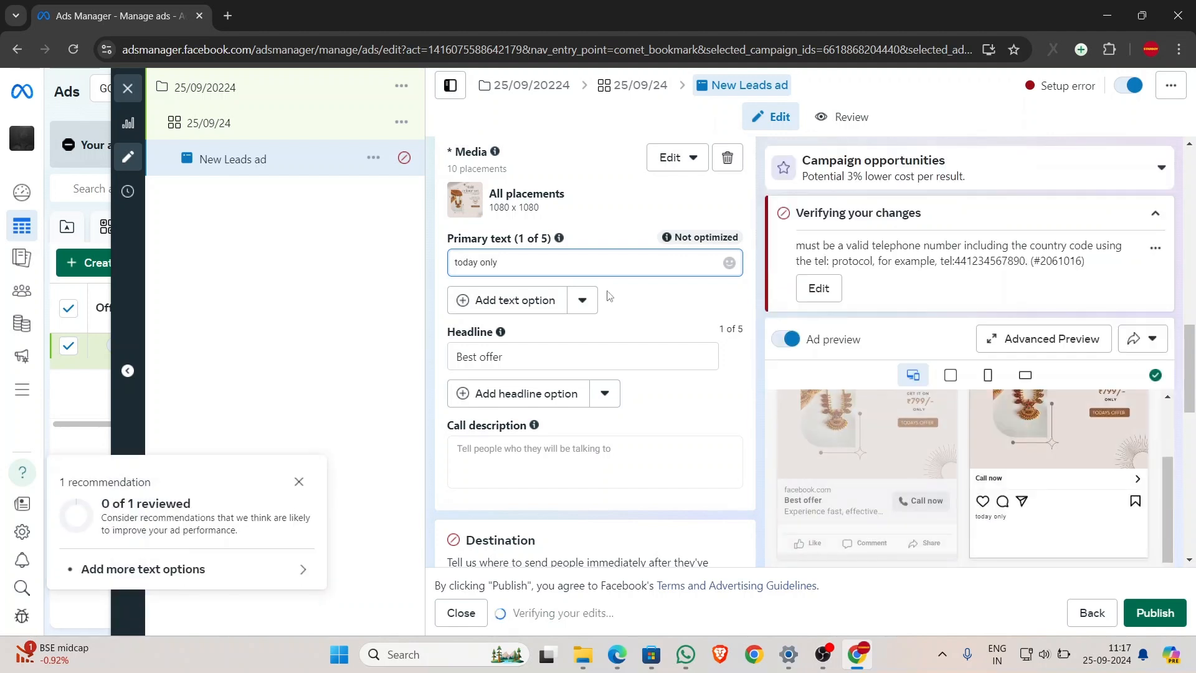
scroll(882, 449, "up", 3)
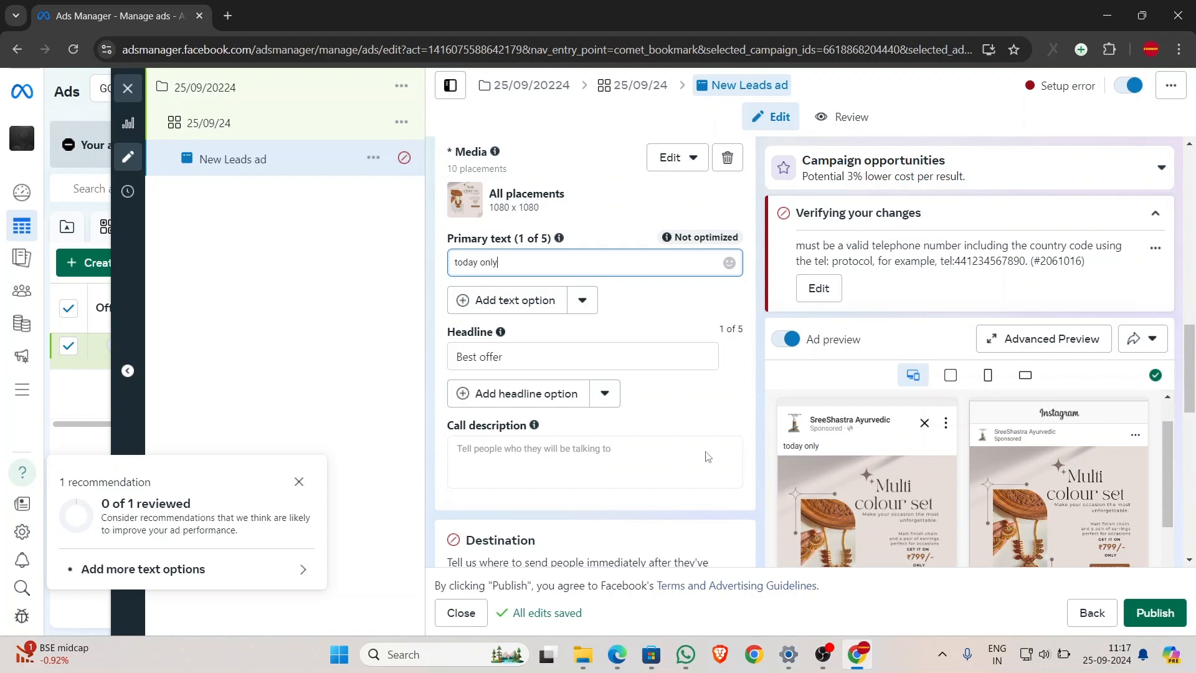
- Set the call destination's country code to India +91
scroll(563, 399, "down", 5)
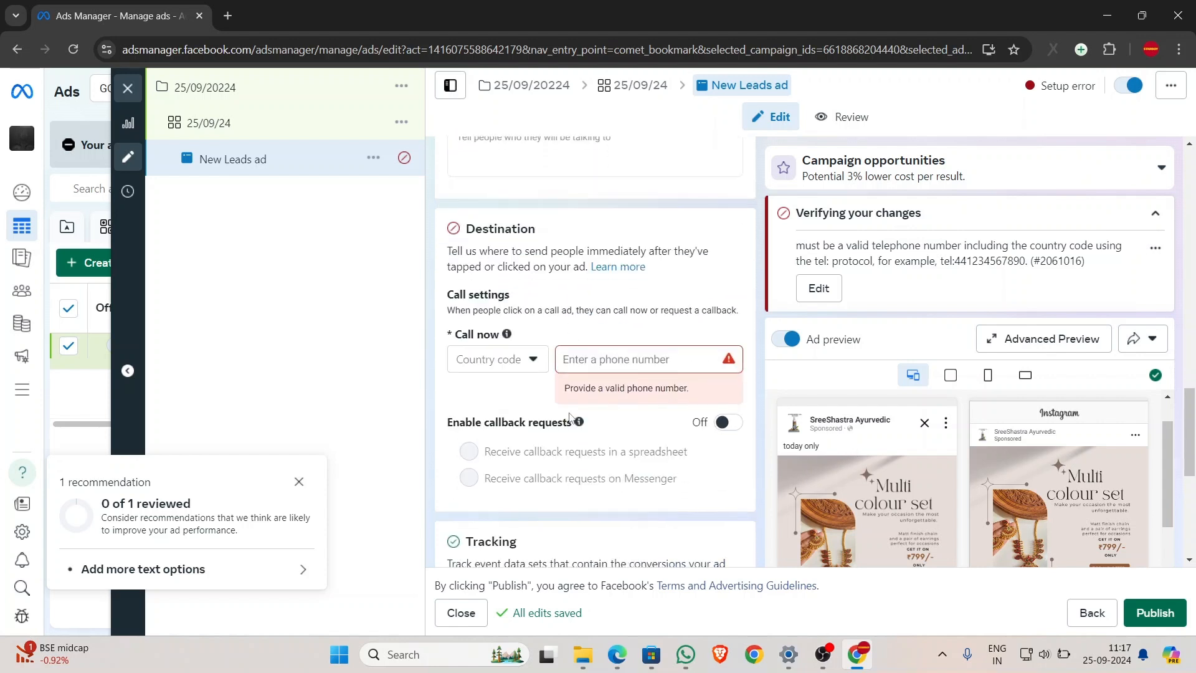
left_click(498, 366)
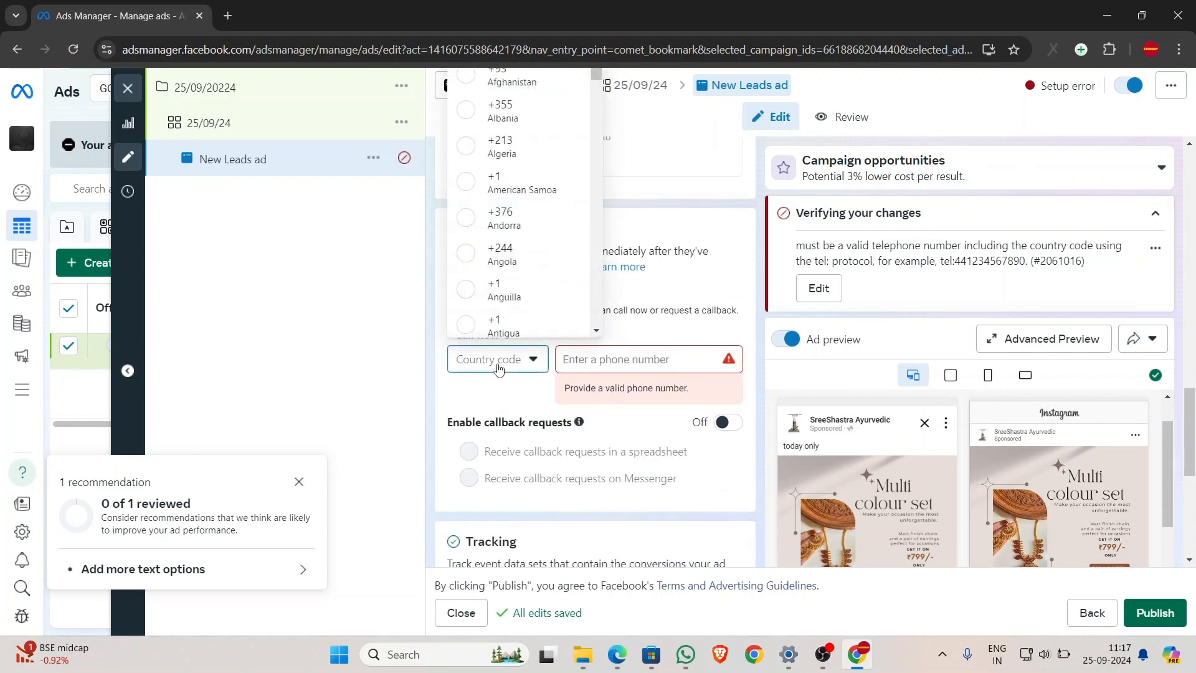
scroll(531, 251, "up", 4)
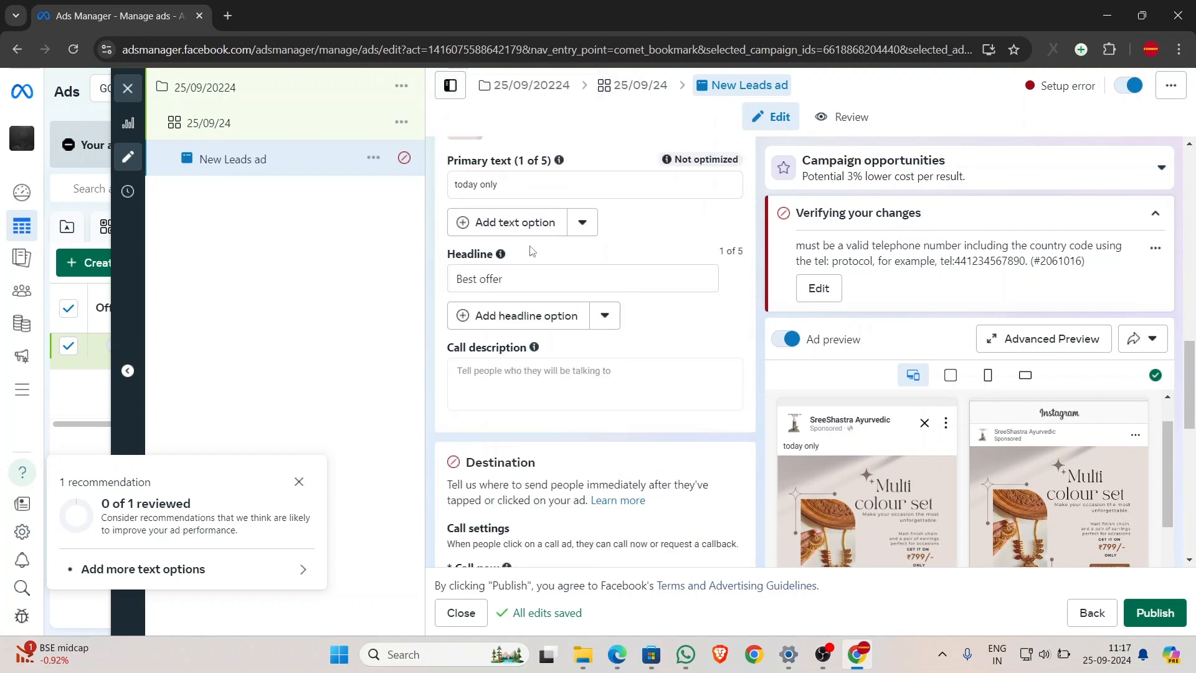
scroll(532, 251, "down", 3)
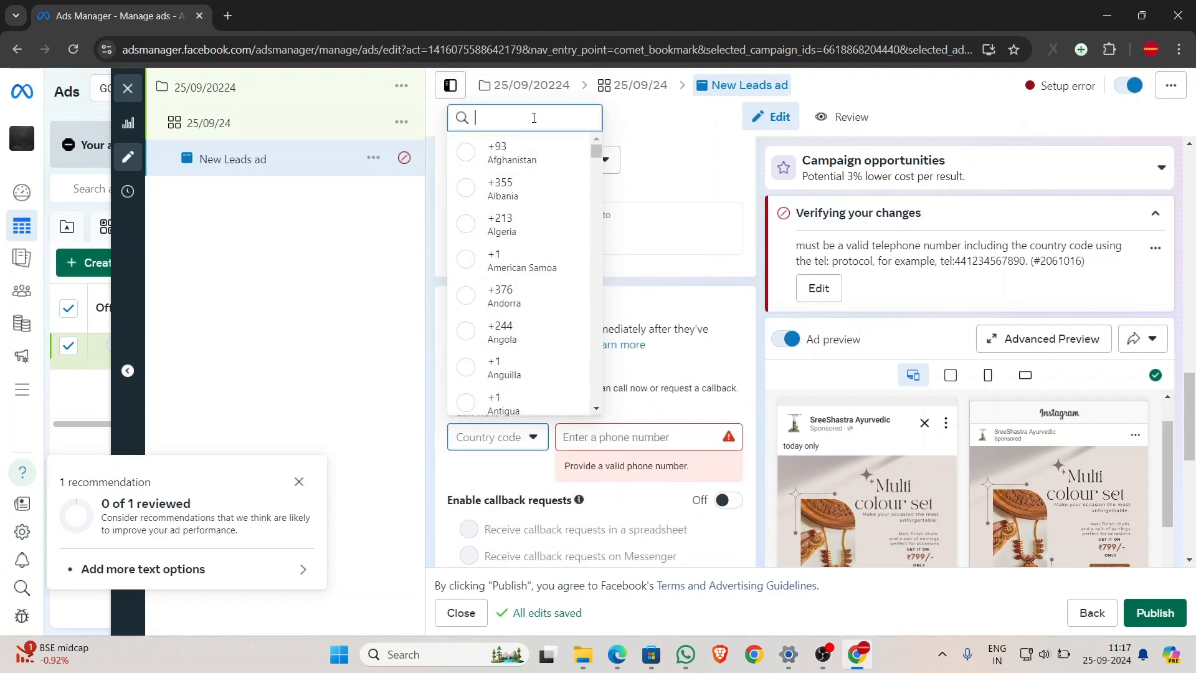
type("in")
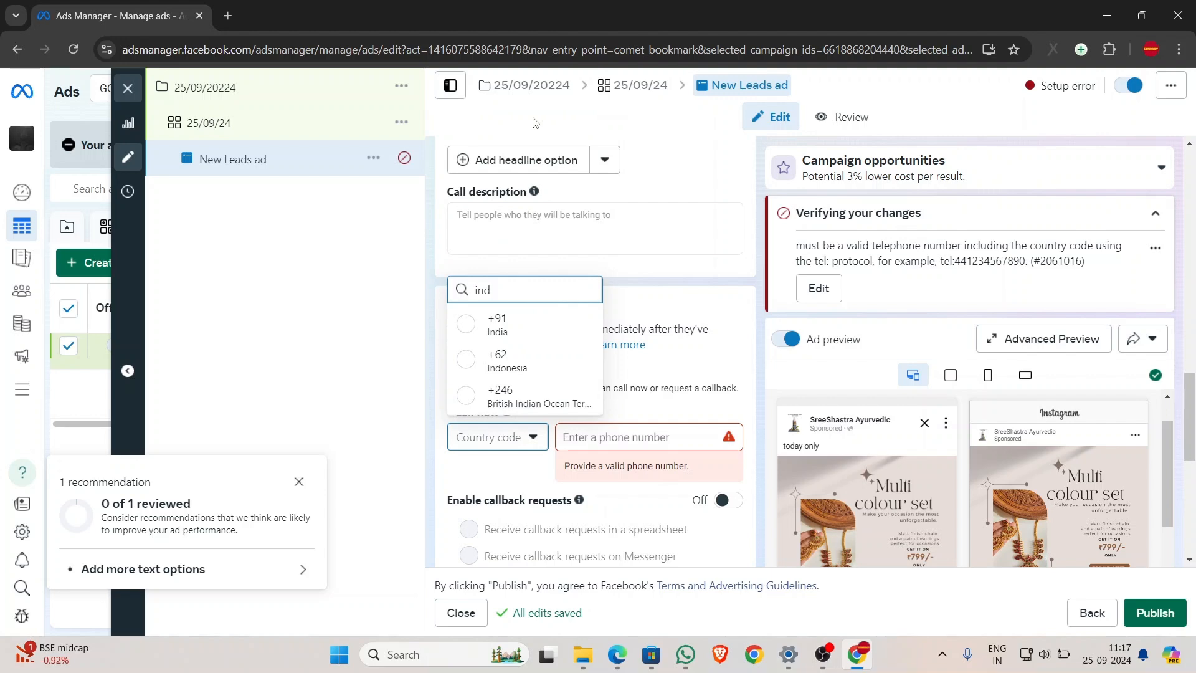
type("d")
left_click(498, 330)
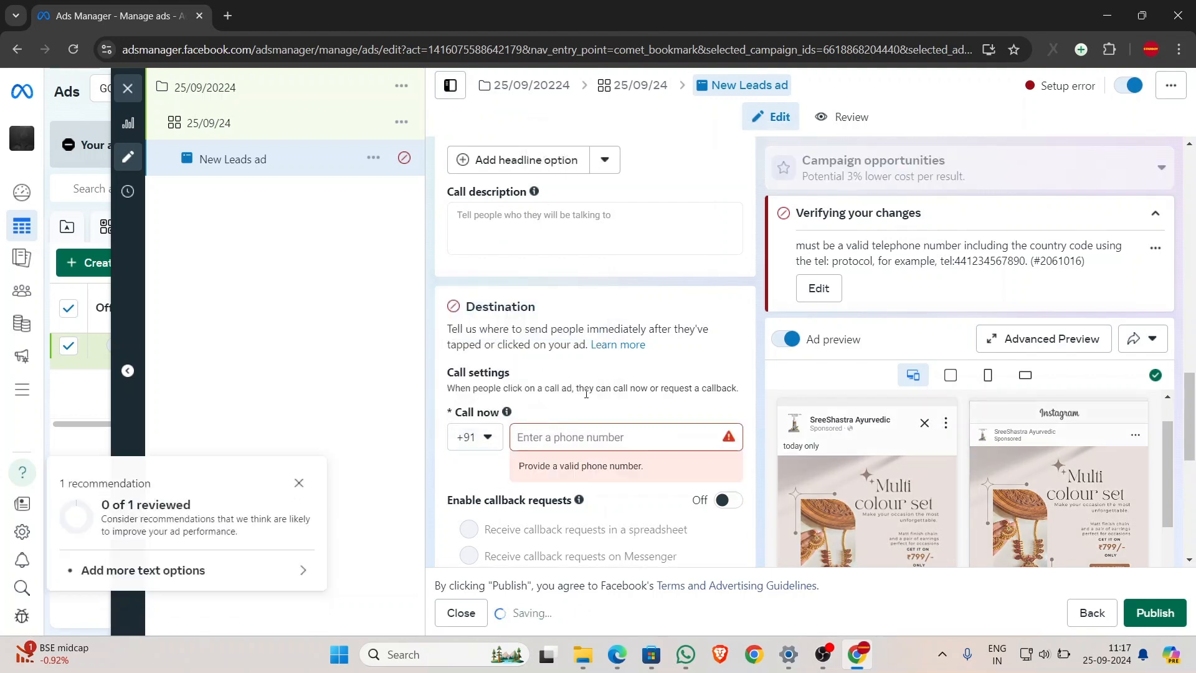
left_click(597, 440)
- Enter the business phone number as the call-now destination
type("5")
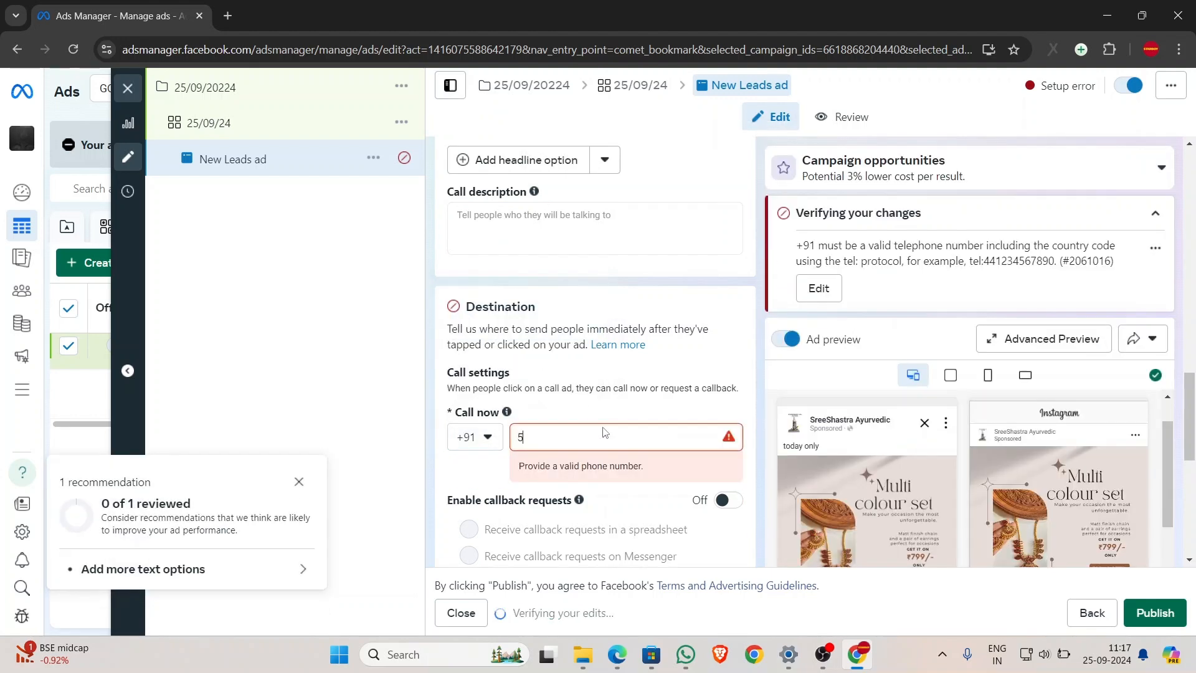
type("+")
key("BackSpace")
key("BackSpace")
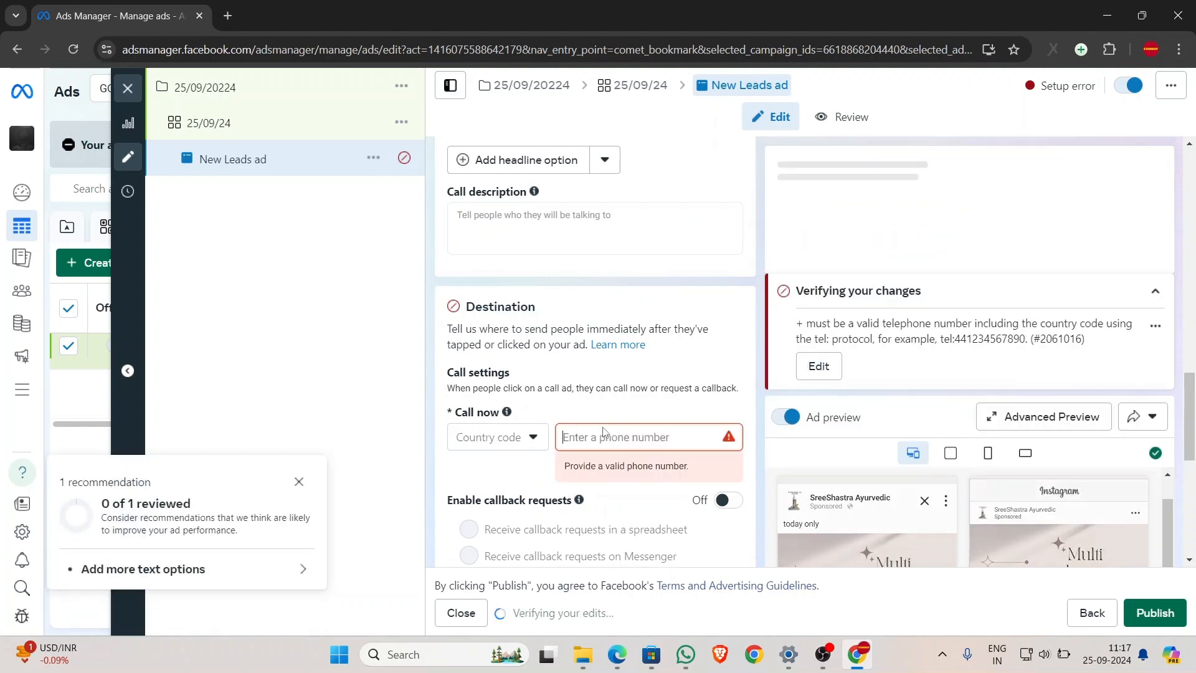
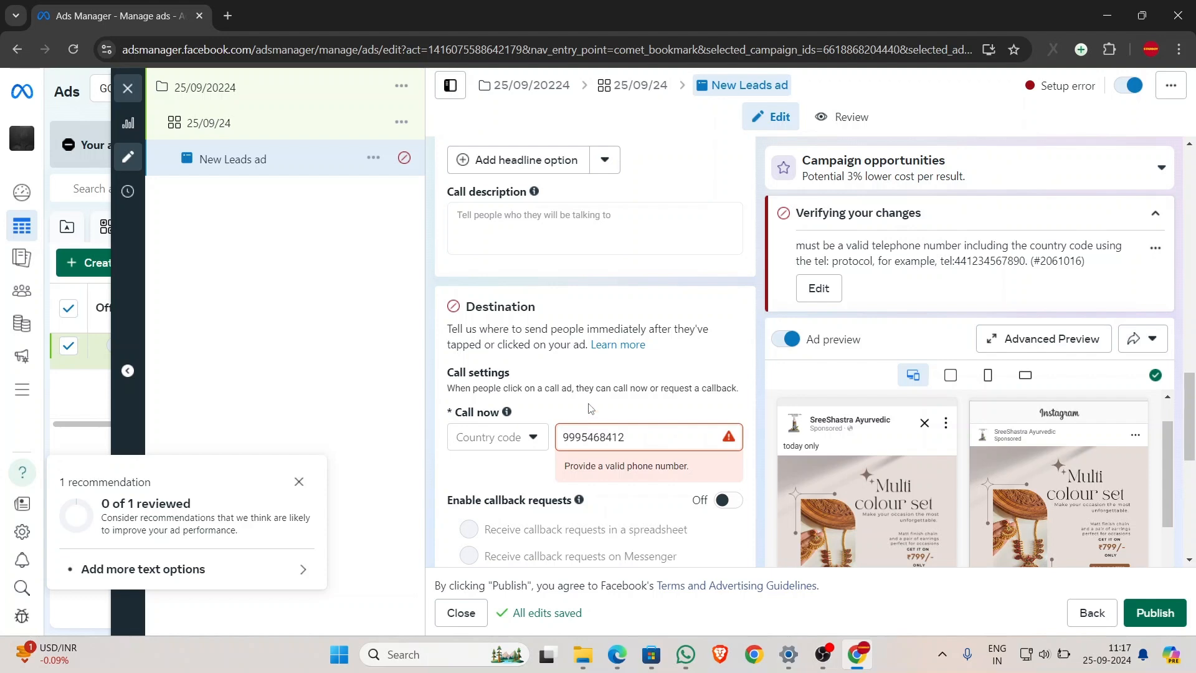
scroll(623, 447, "down", 3)
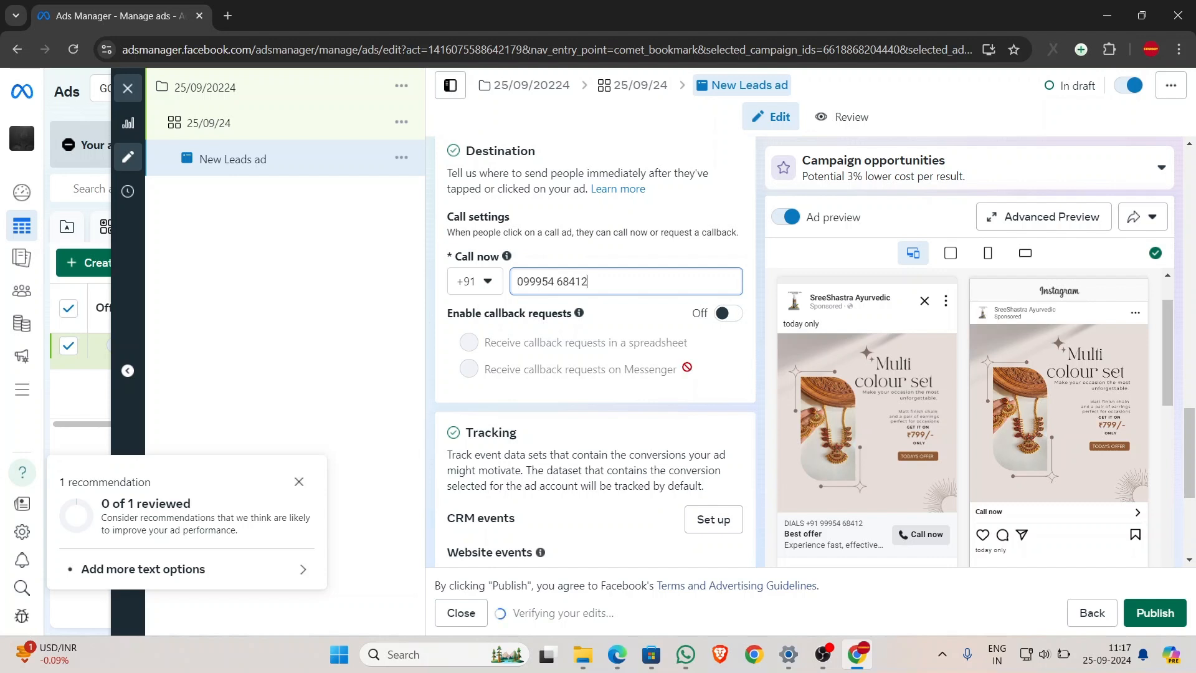
scroll(688, 349, "down", 1)
scroll(688, 355, "down", 3)
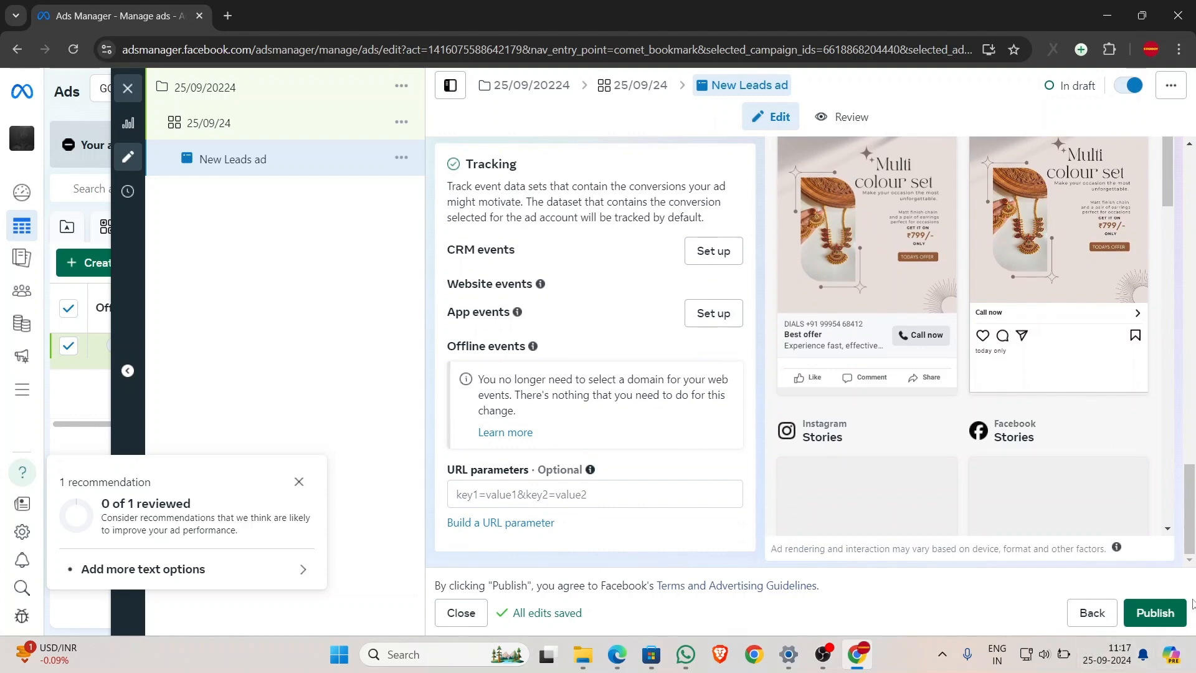
- Publish the campaign, ad set and ad, then return to the ads list and expand the main menu
left_click(1149, 620)
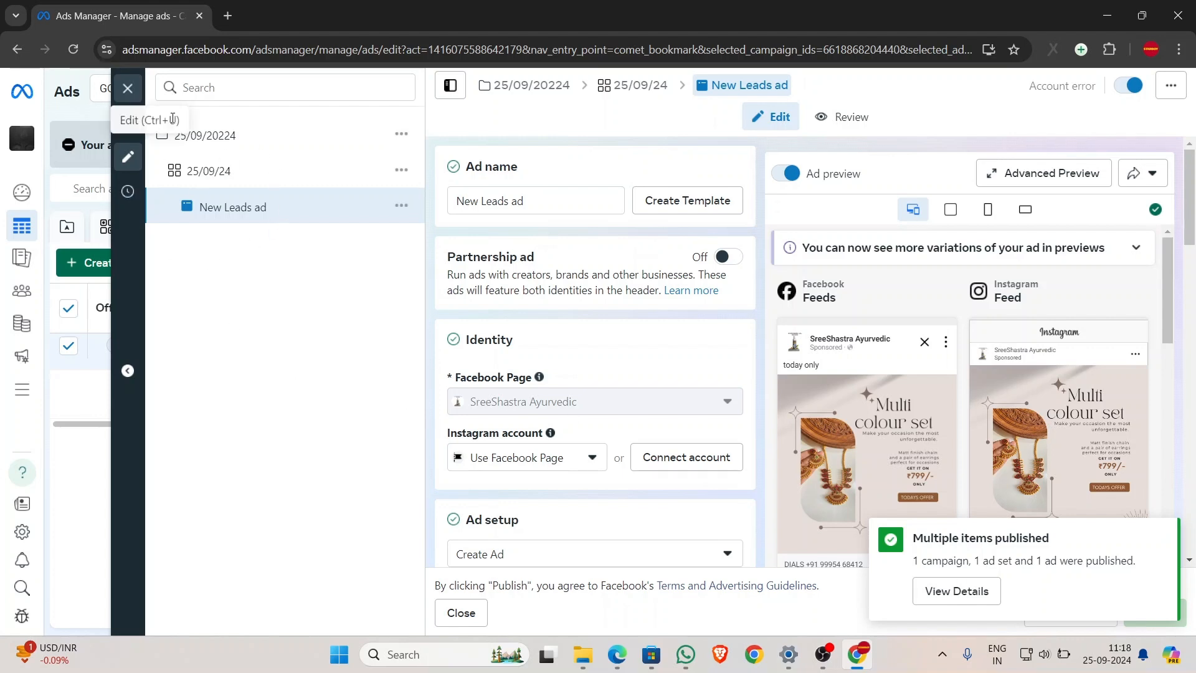
left_click(129, 88)
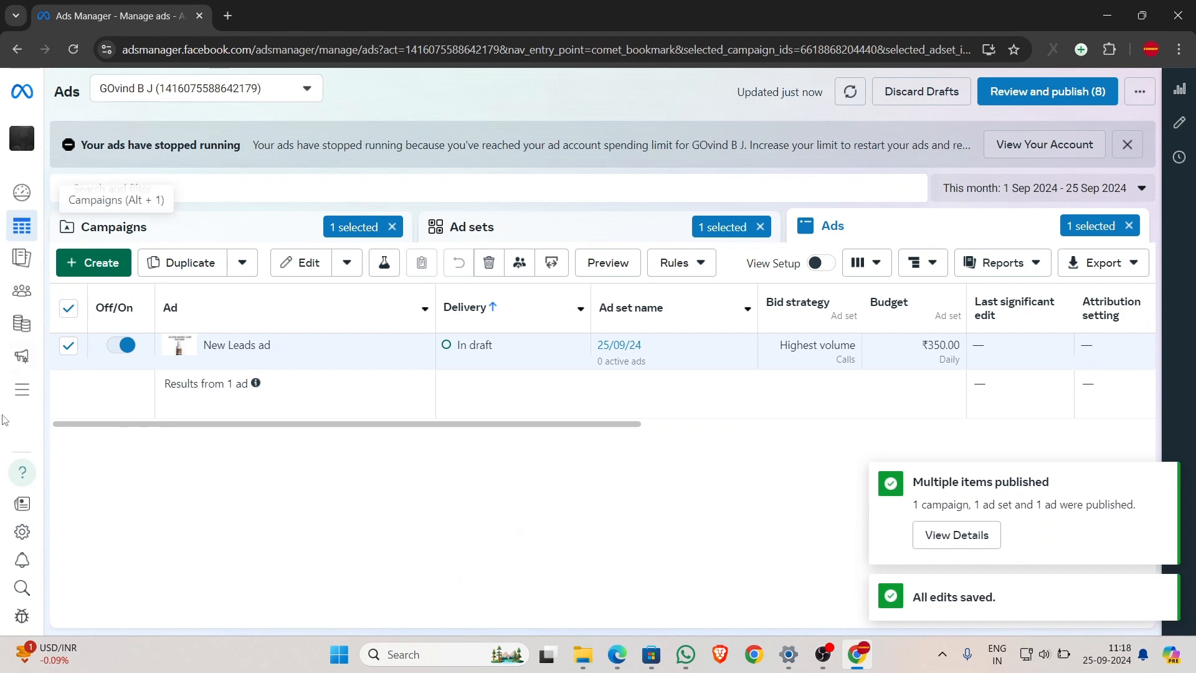
mouse_move(25, 358)
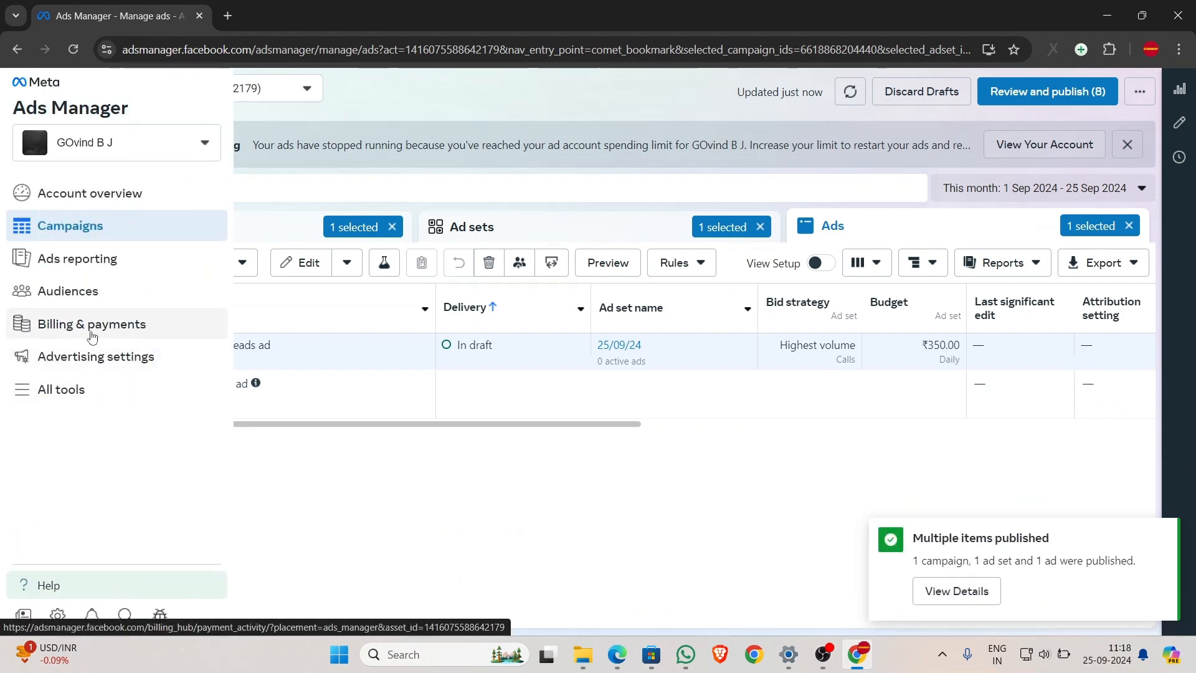
- Start an Add funds top-up in Billing & payments, entering ₹300 with UPI, and submit it
left_click(77, 328)
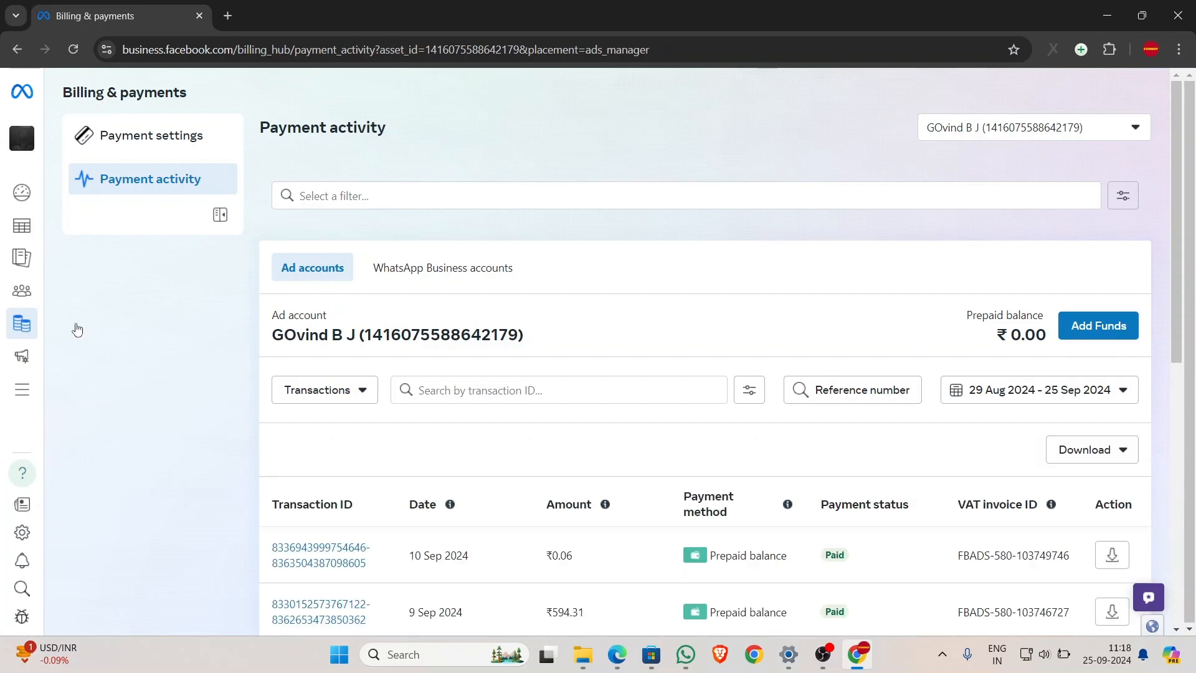
left_click(1119, 330)
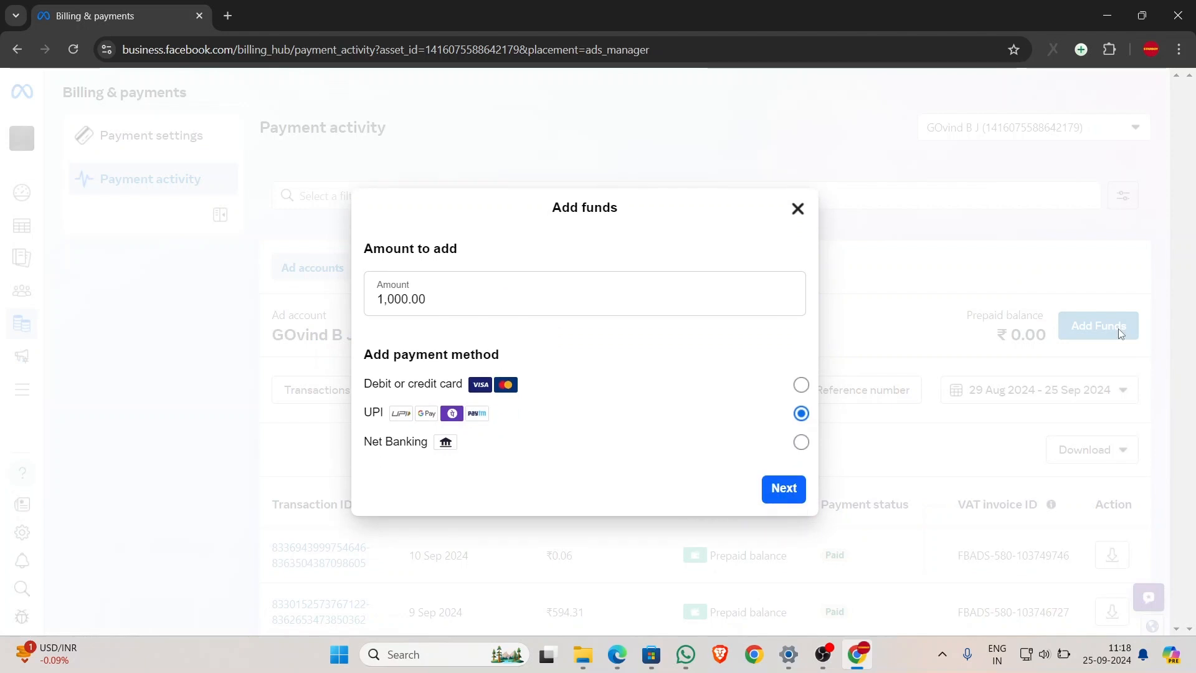
left_click_drag(448, 293, 318, 315)
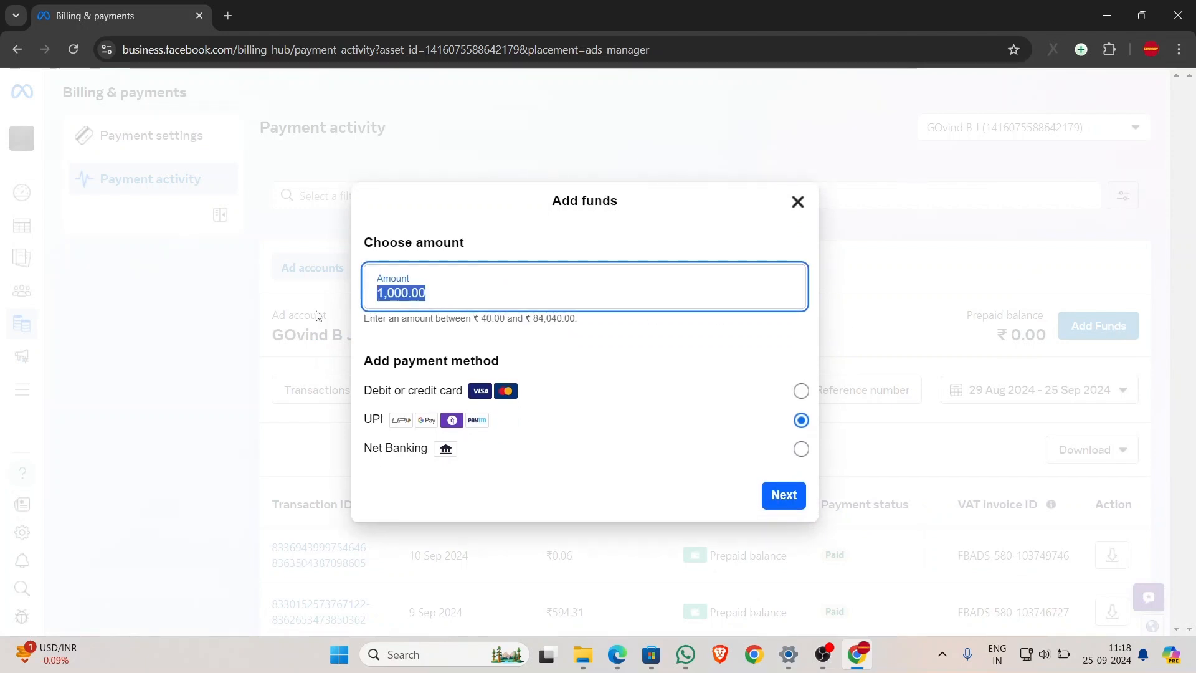
type("1")
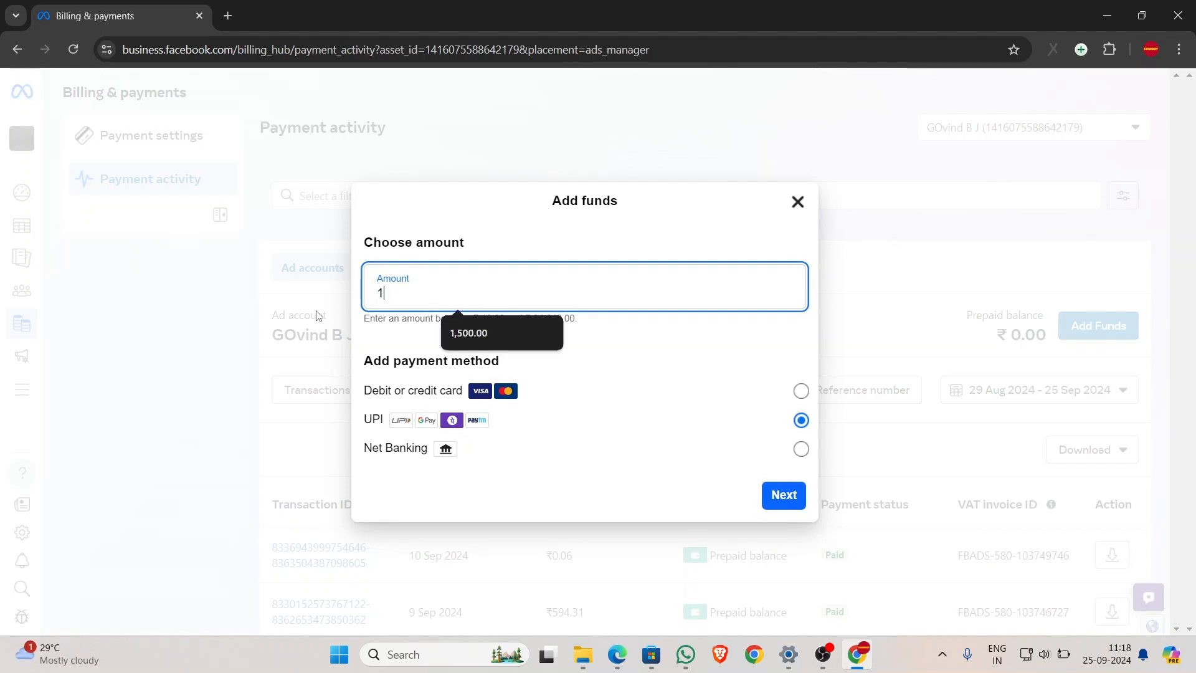
key("BackSpace")
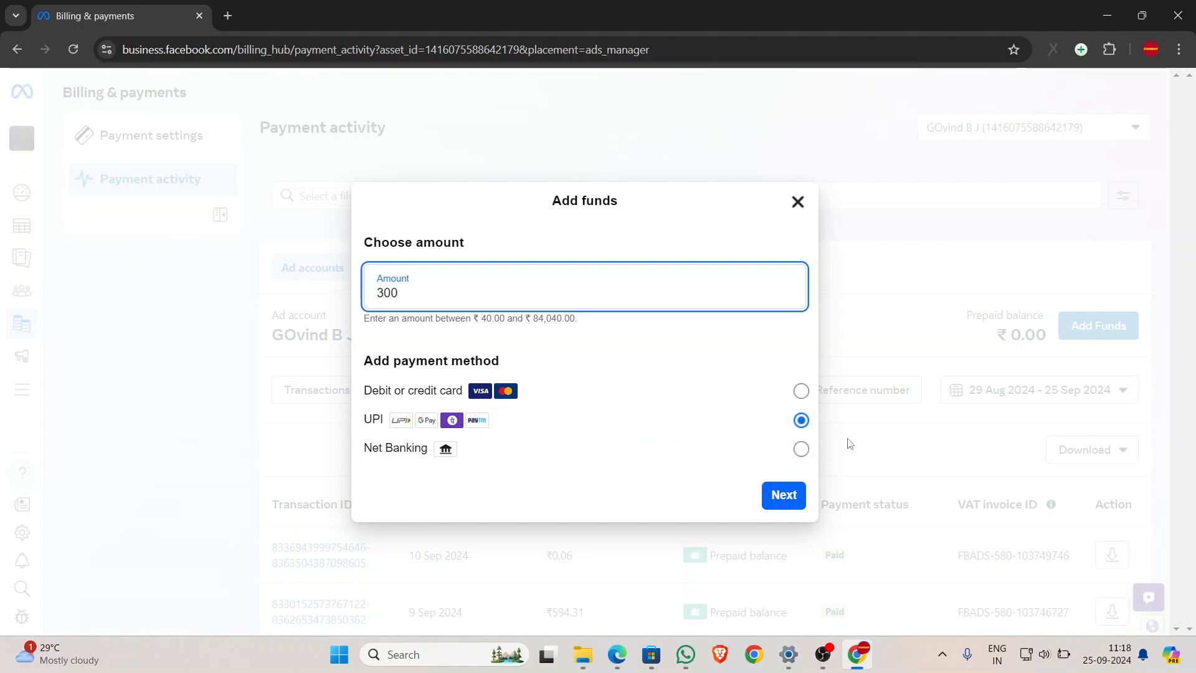
left_click(782, 497)
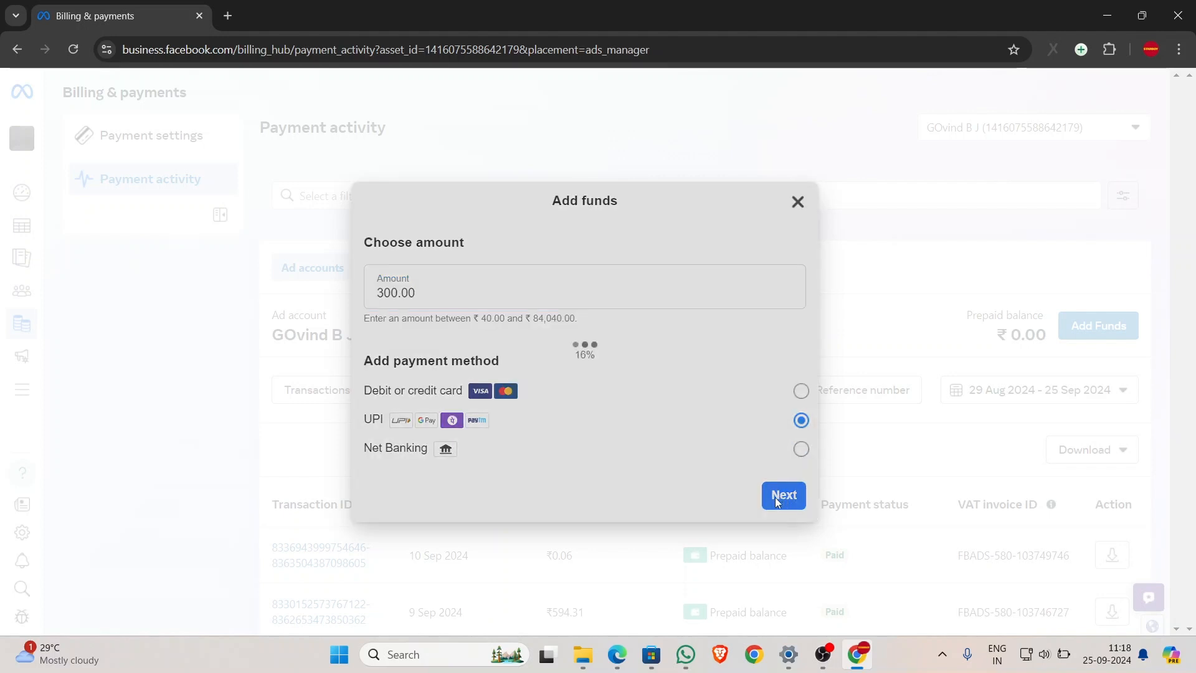